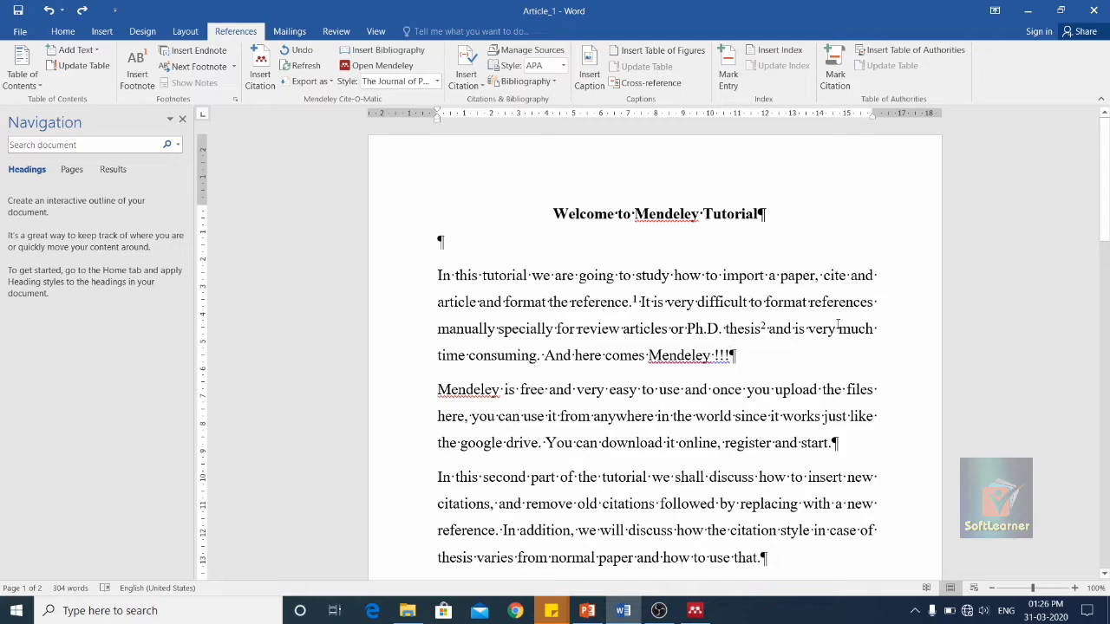
# Step: Change the document's Mendeley citation style from the reference list to Nature
pyautogui.scroll(-3, 827, 344)
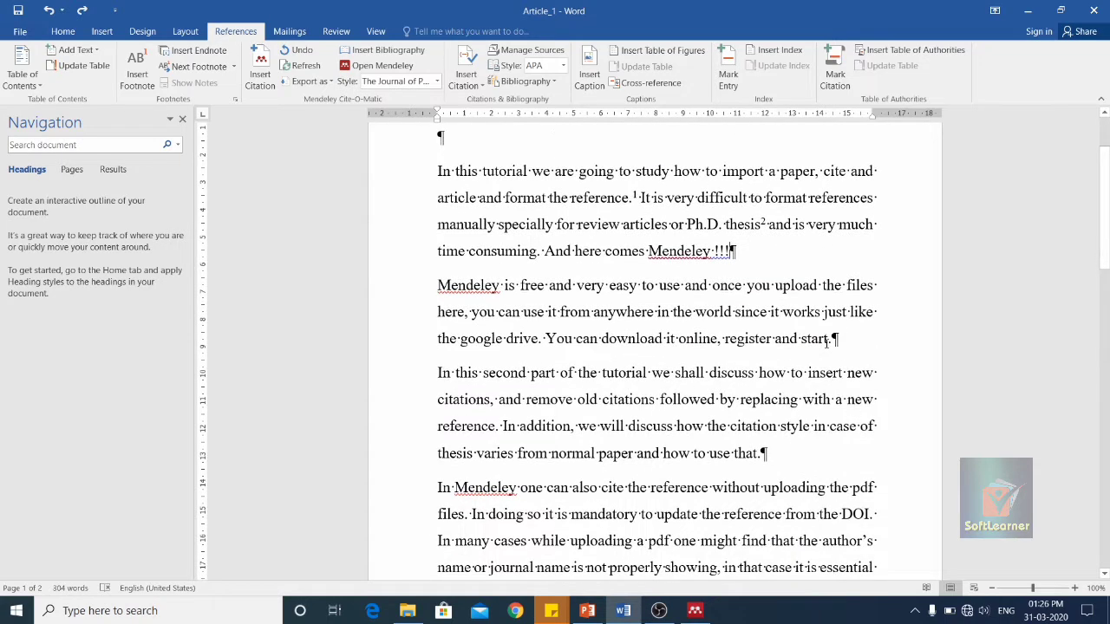
pyautogui.scroll(-7, 680, 318)
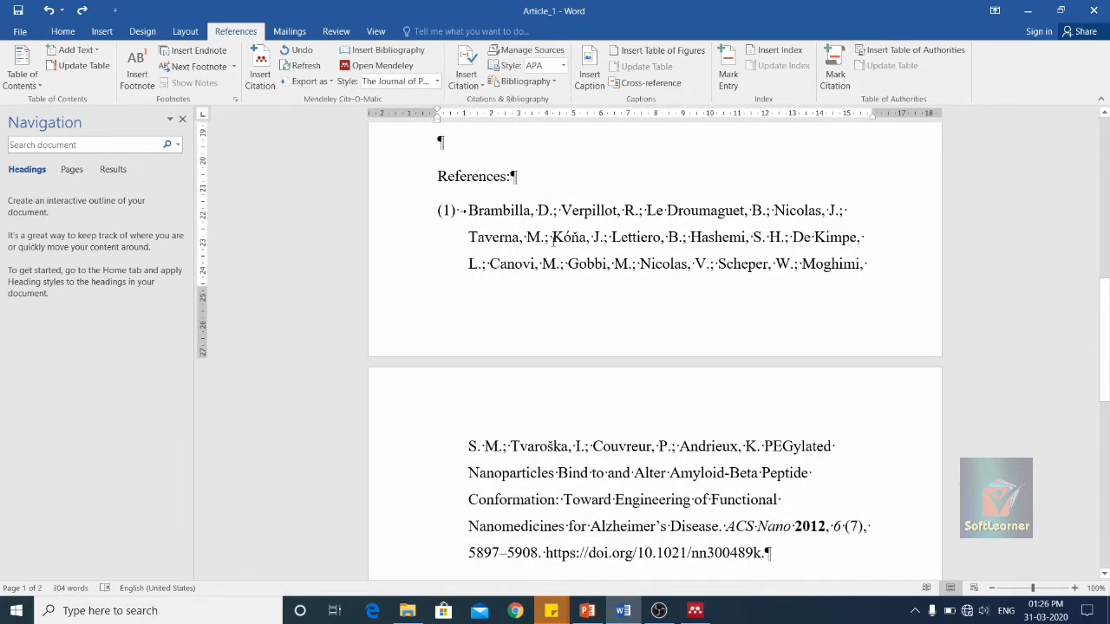
pyautogui.scroll(-1, 663, 279)
pyautogui.scroll(-3, 605, 380)
pyautogui.scroll(10, 607, 373)
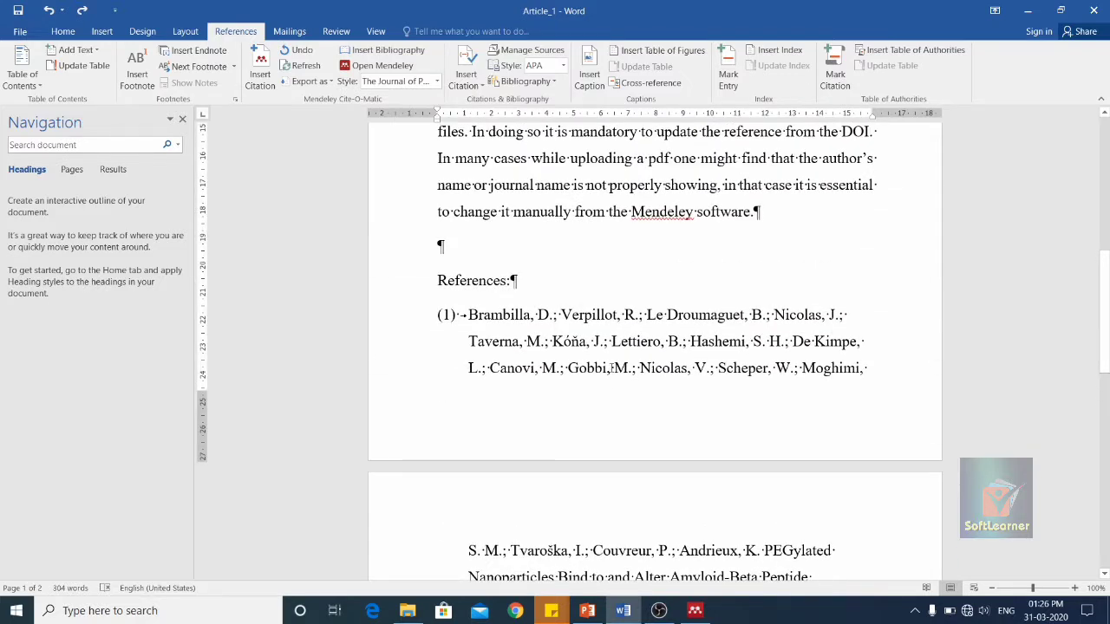
pyautogui.scroll(-2, 611, 368)
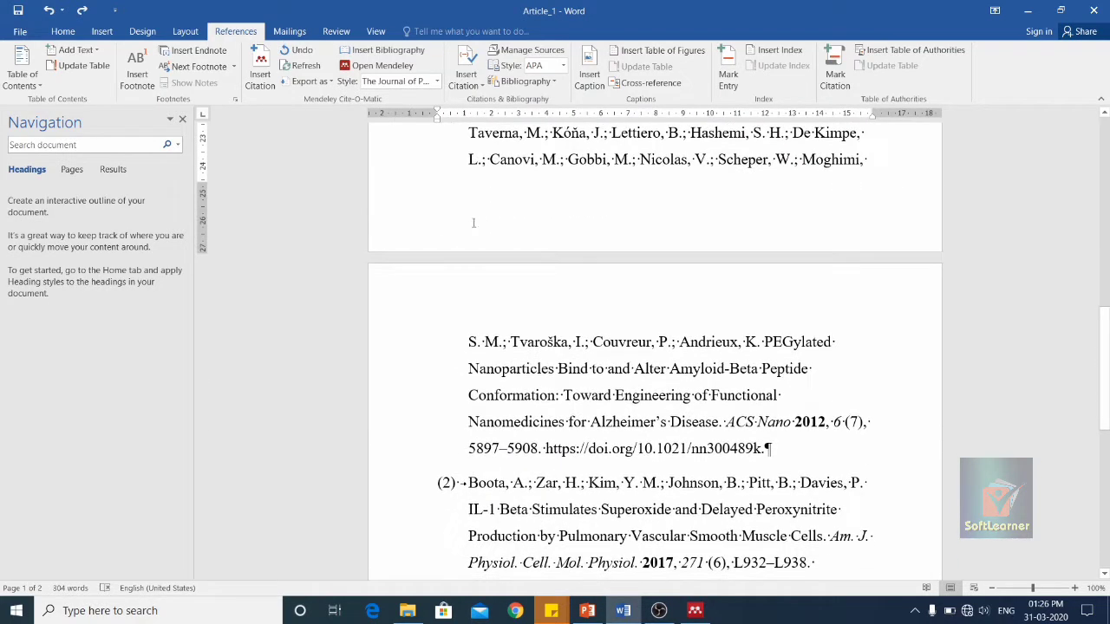
pyautogui.click(437, 81)
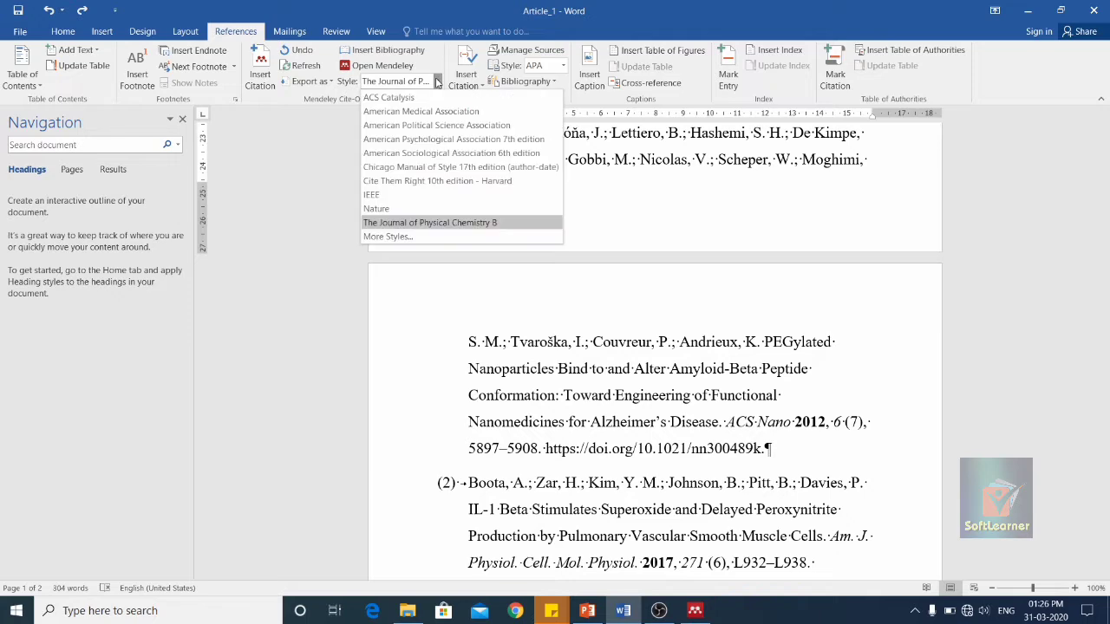
pyautogui.click(438, 213)
pyautogui.scroll(3, 850, 382)
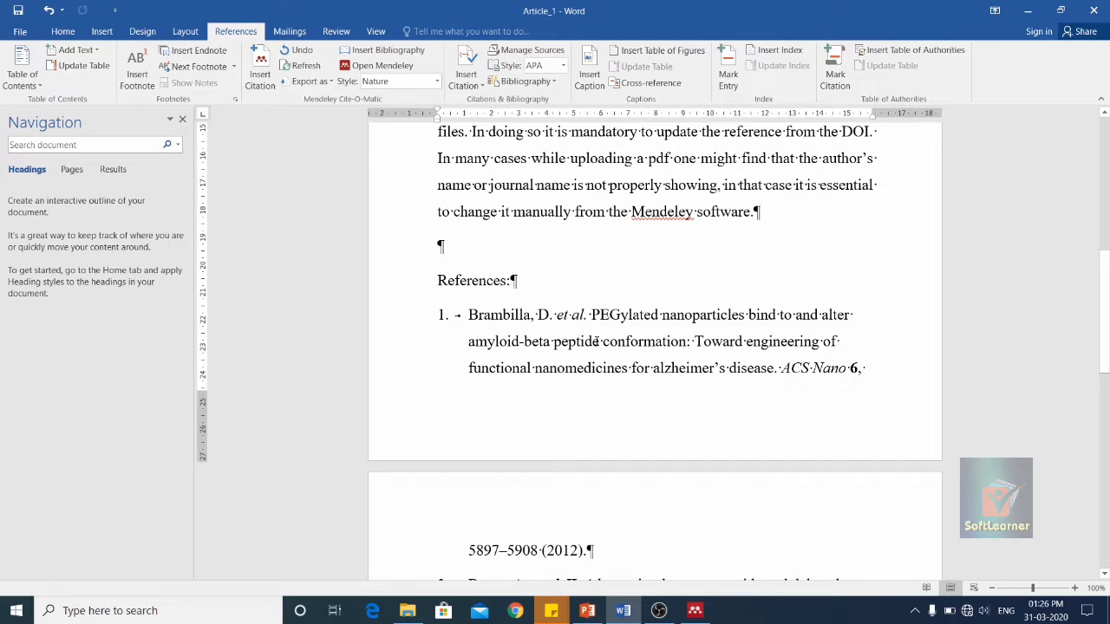
# Step: After "register and start.", insert a Mendeley citation of "Interpretation of pH-activity profiles for acid-base catalysis from molecular simulations" and check the reference list
pyautogui.scroll(10, 859, 395)
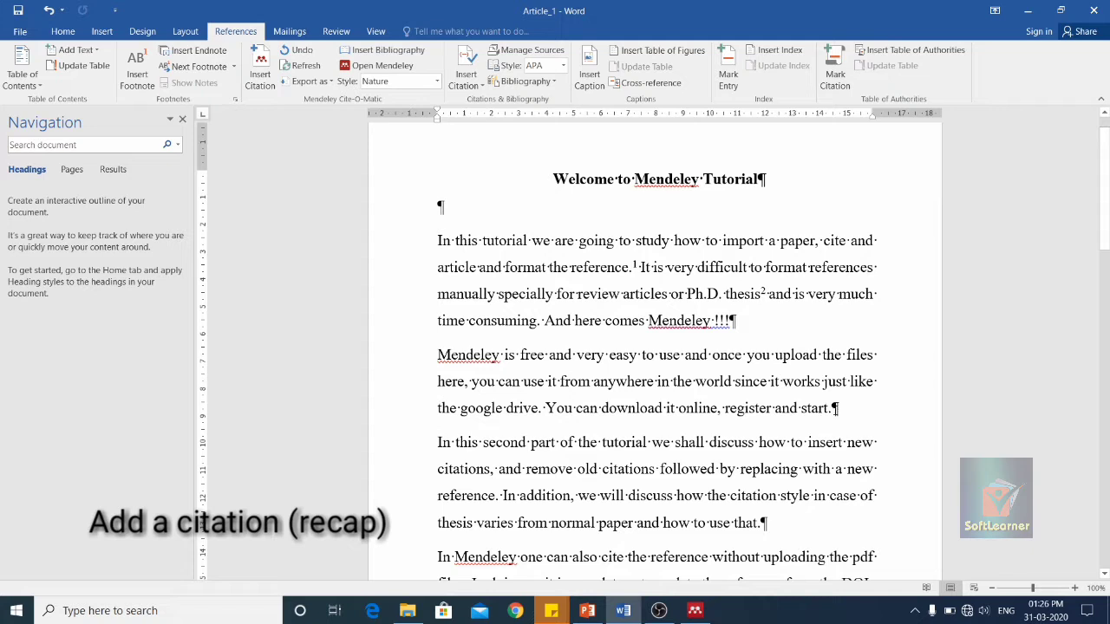
pyautogui.click(835, 407)
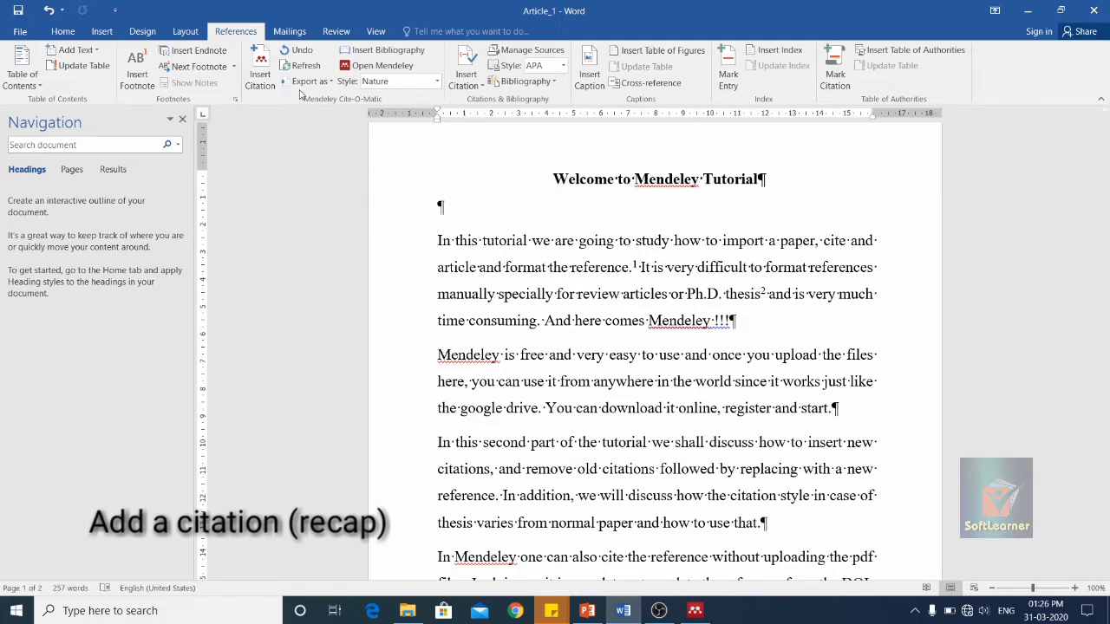
pyautogui.click(271, 80)
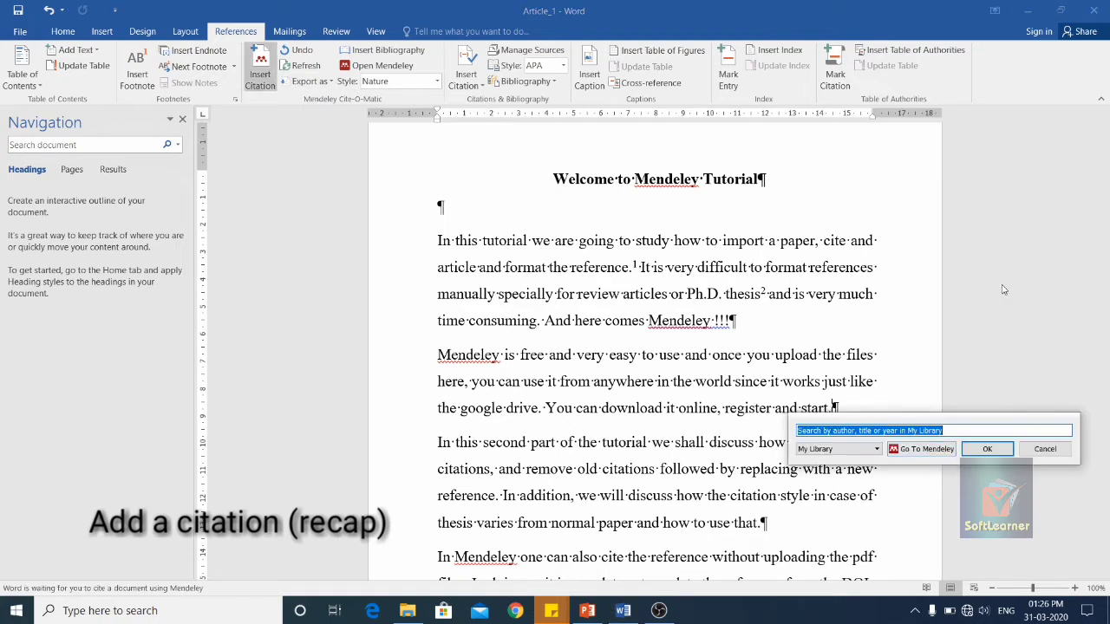
pyautogui.click(936, 452)
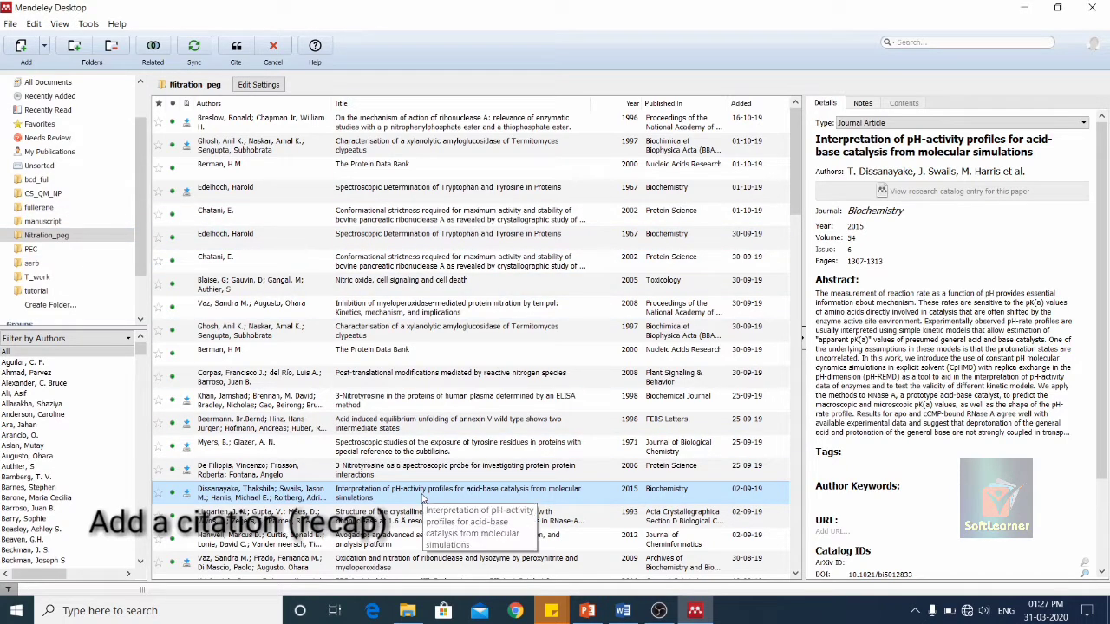
pyautogui.click(235, 51)
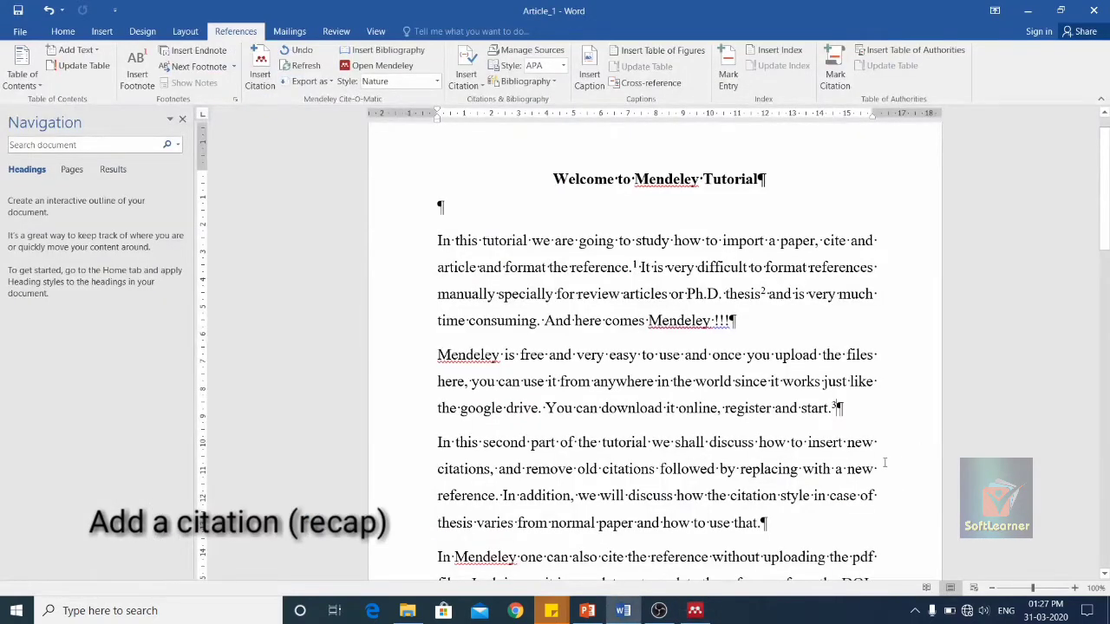
pyautogui.scroll(-5, 875, 439)
pyautogui.scroll(-4, 875, 439)
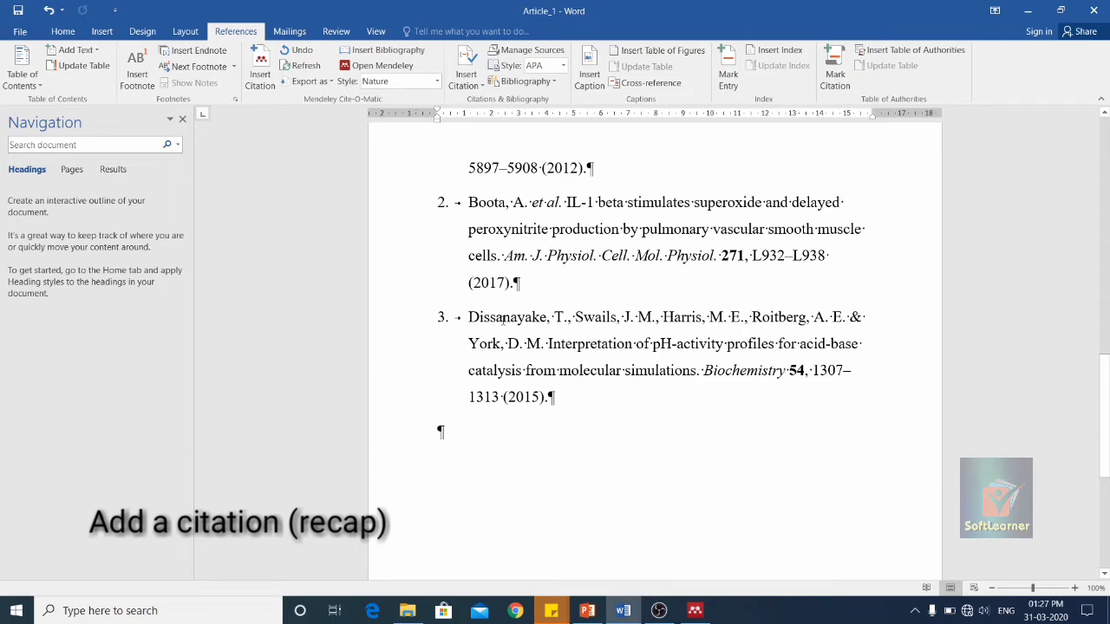
# Step: After "the google drive.", insert a citation of "A study on electrospray mass spectrometry of fullerenol C60(OH)24" from Mendeley's fullerene folder
pyautogui.scroll(6, 656, 369)
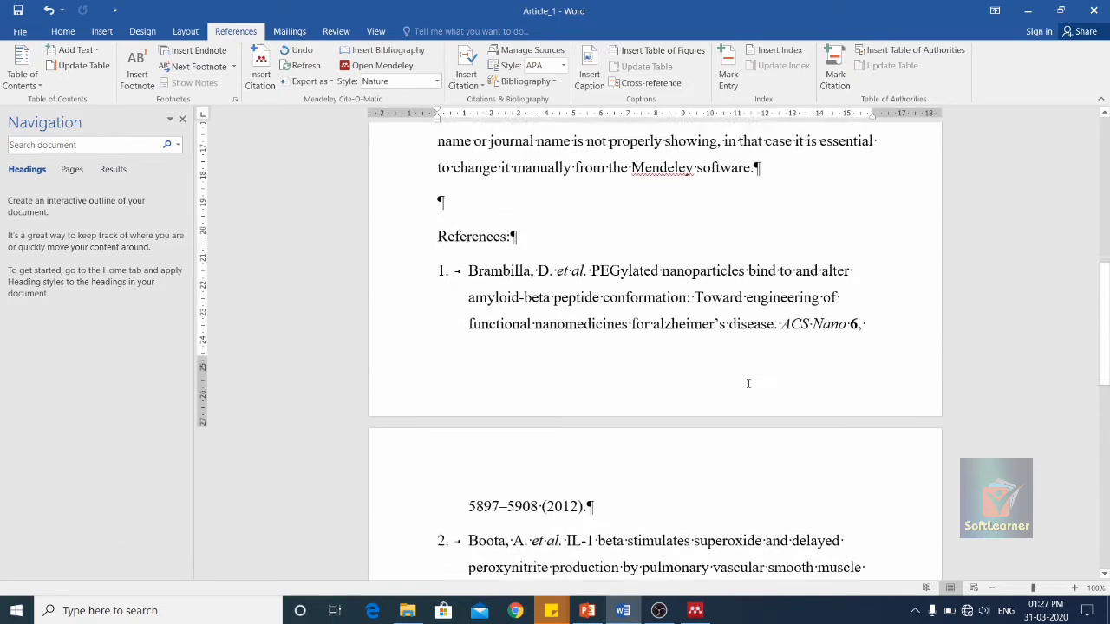
pyautogui.scroll(2, 748, 382)
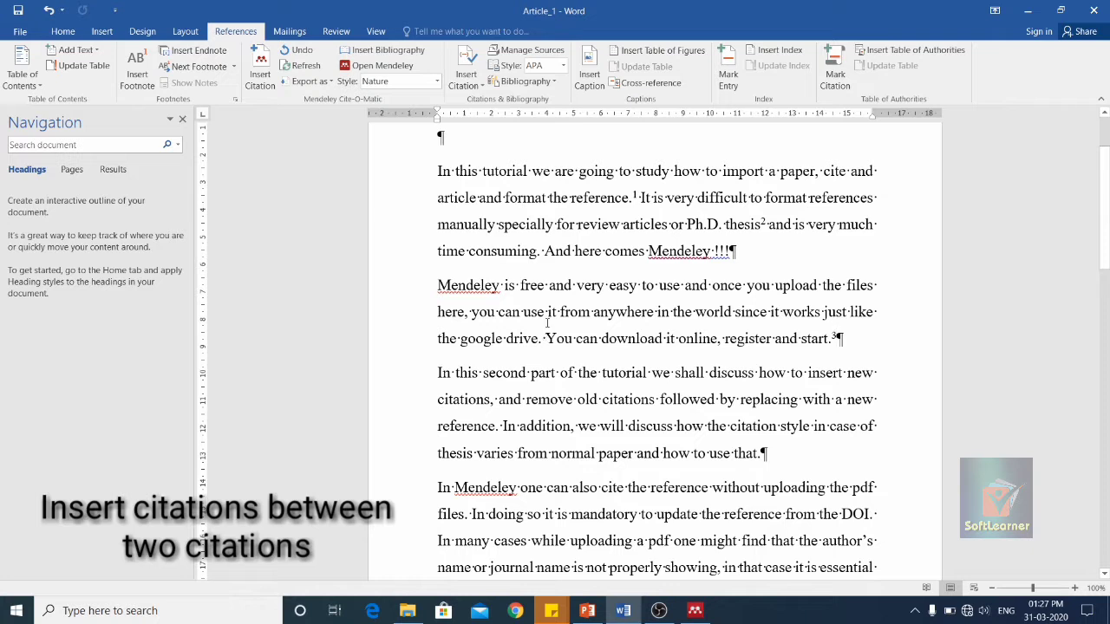
pyautogui.click(543, 338)
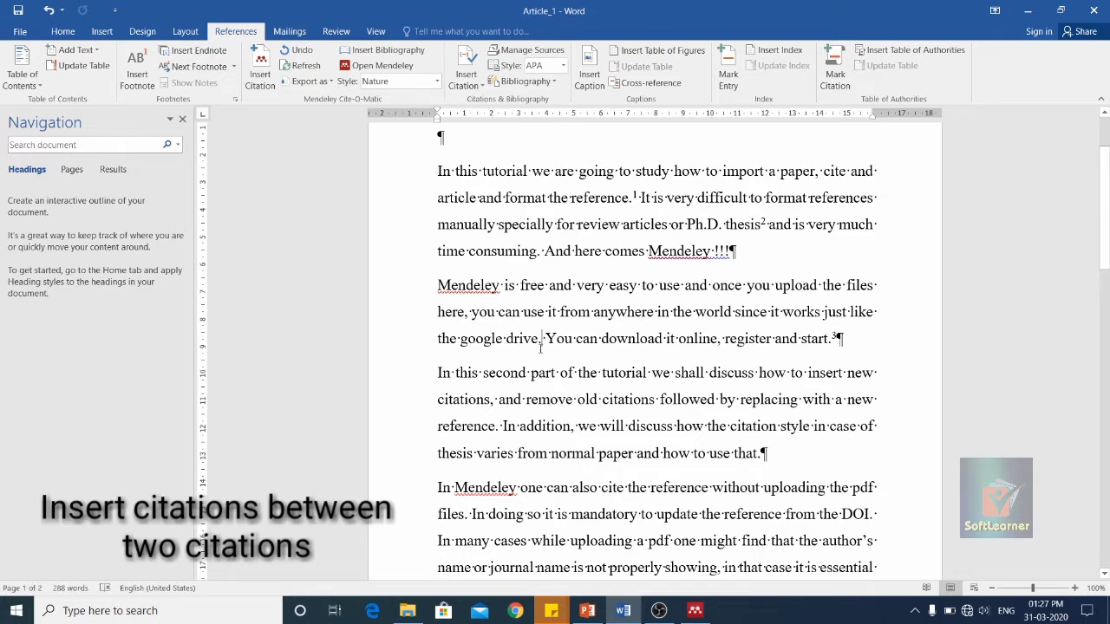
pyautogui.click(251, 73)
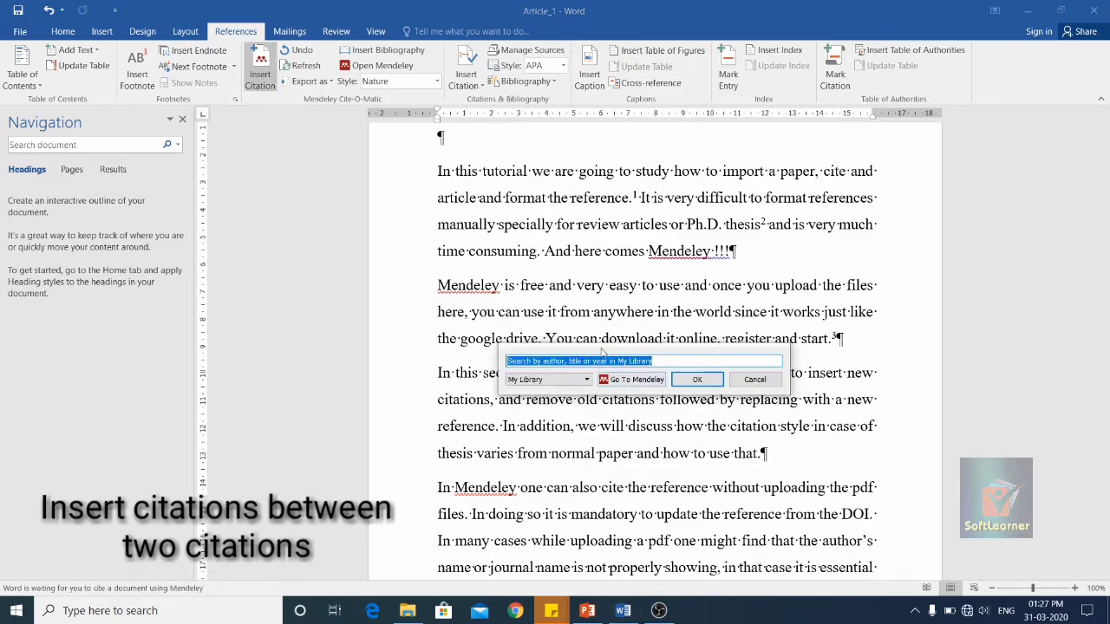
pyautogui.click(601, 383)
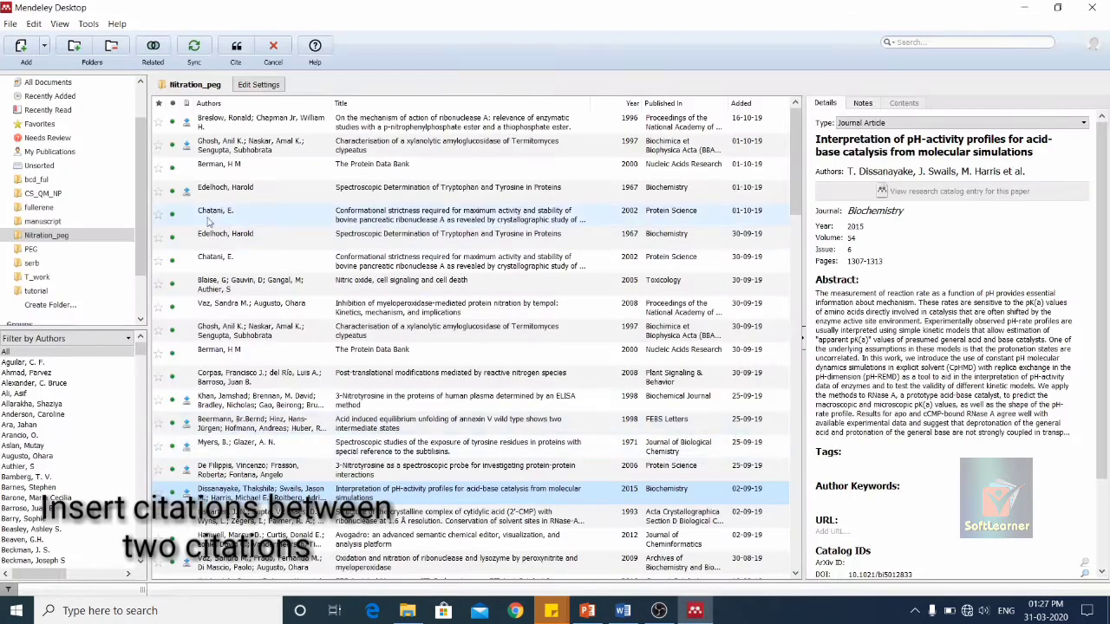
pyautogui.click(39, 207)
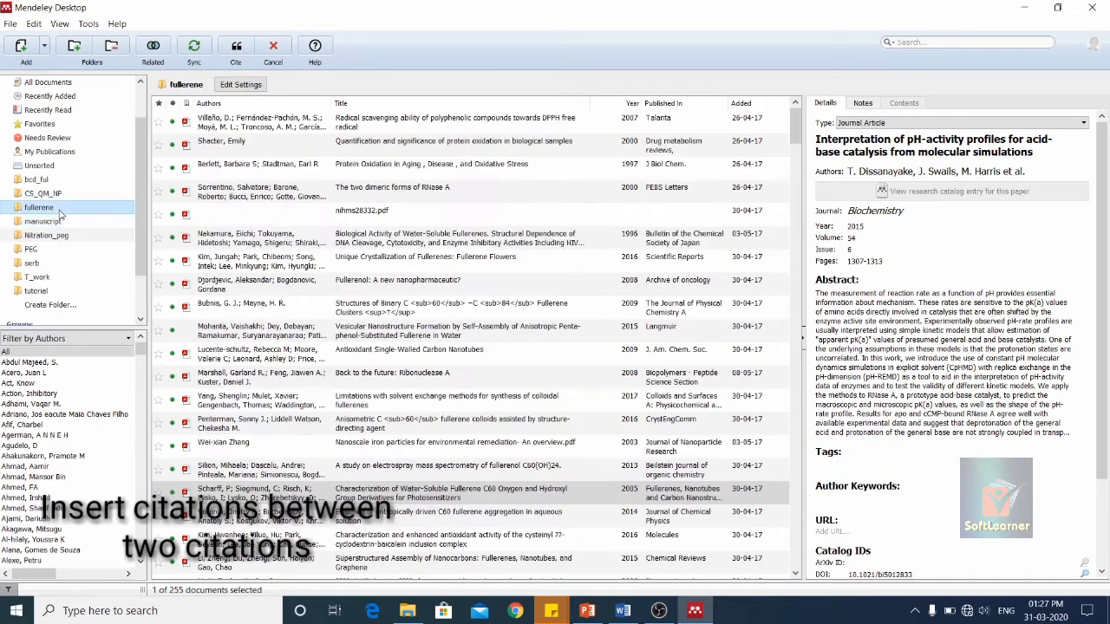
pyautogui.click(588, 469)
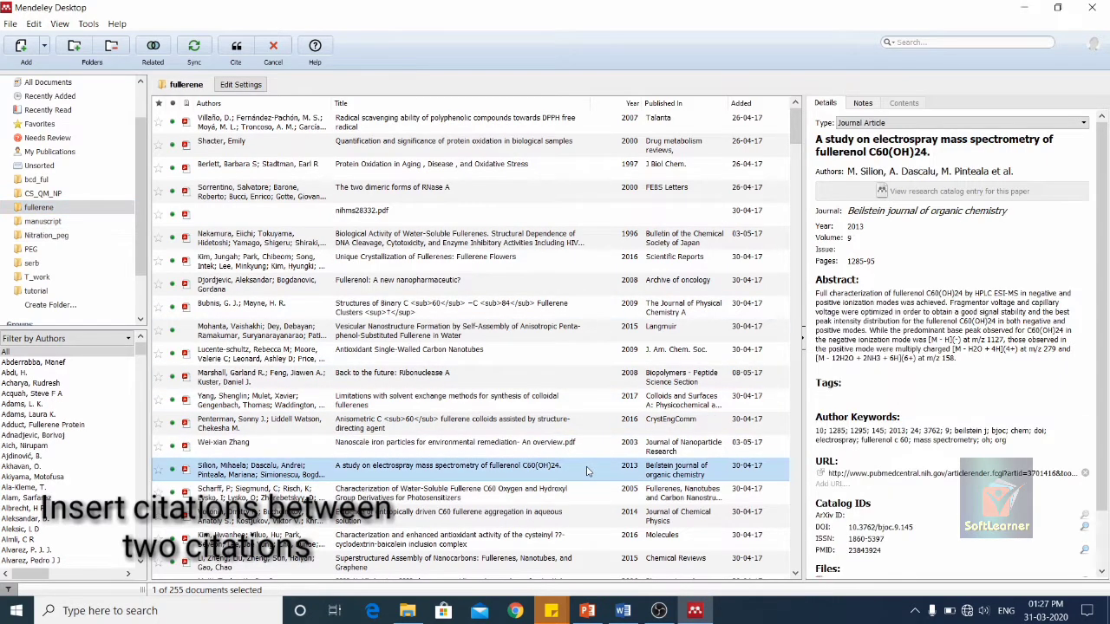
pyautogui.click(235, 50)
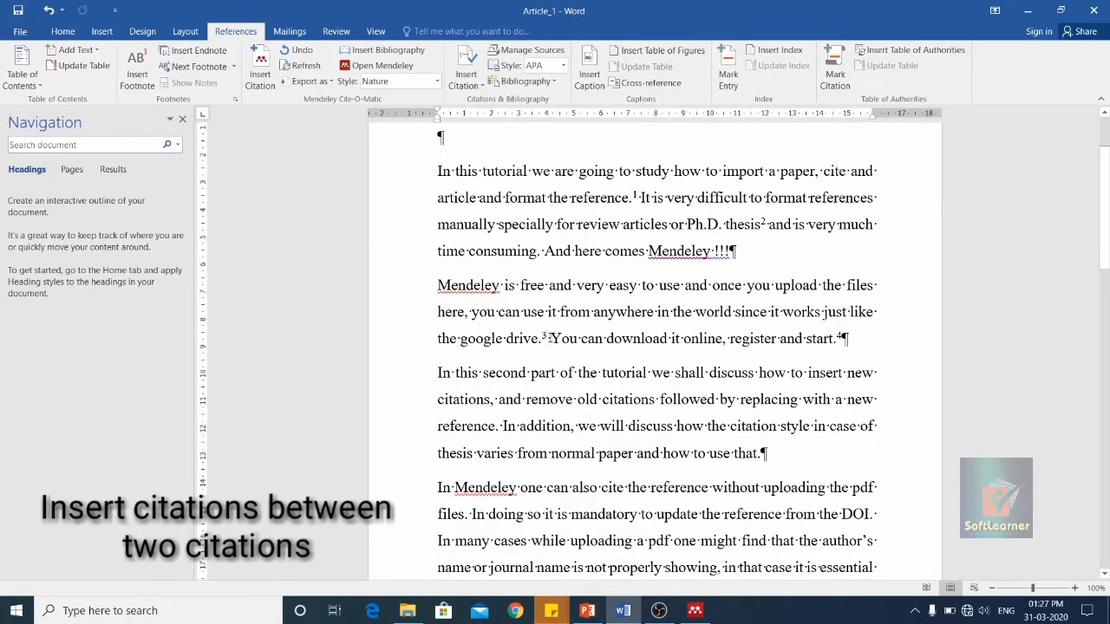
# Step: Compare the numbering of the two citations in the second paragraph with their entries in the reference list
pyautogui.click(544, 337)
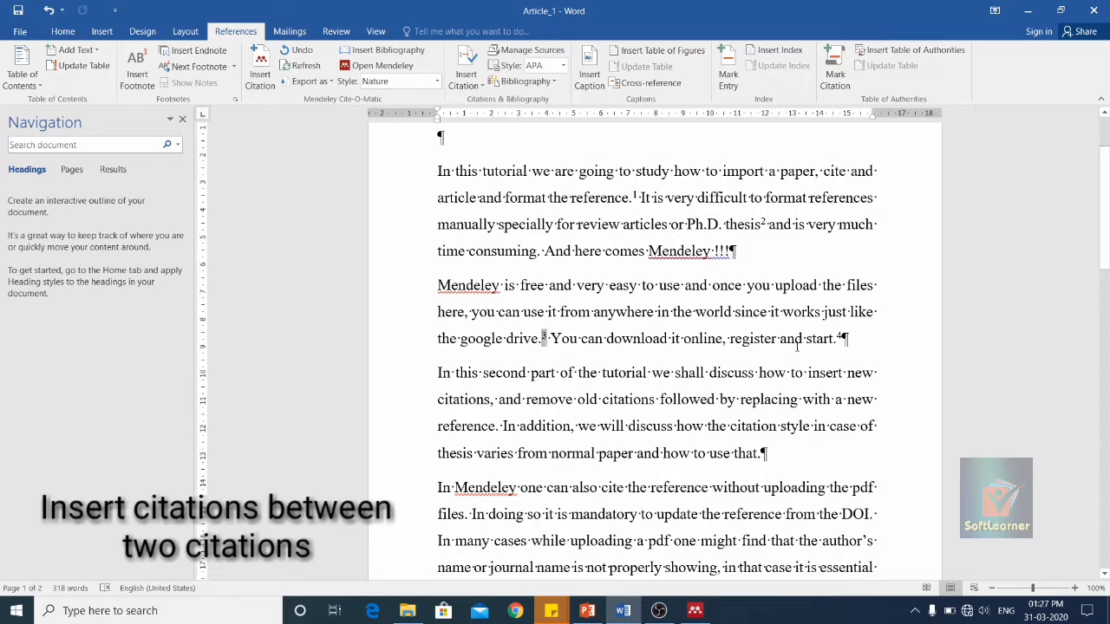
pyautogui.moveTo(845, 337); pyautogui.dragTo(838, 356)
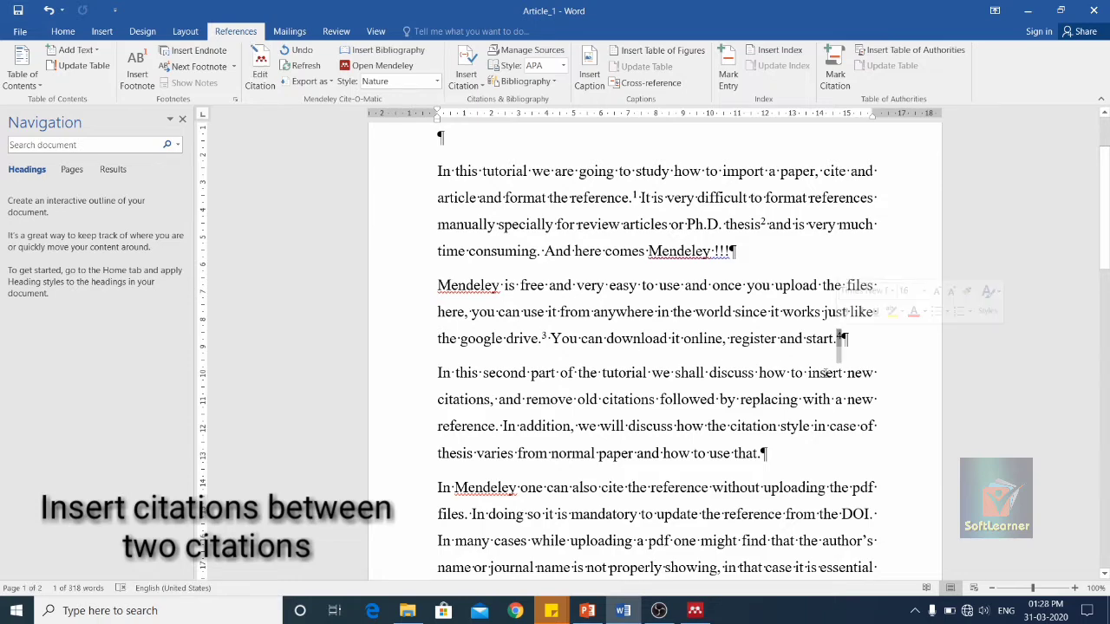
pyautogui.scroll(-15, 838, 356)
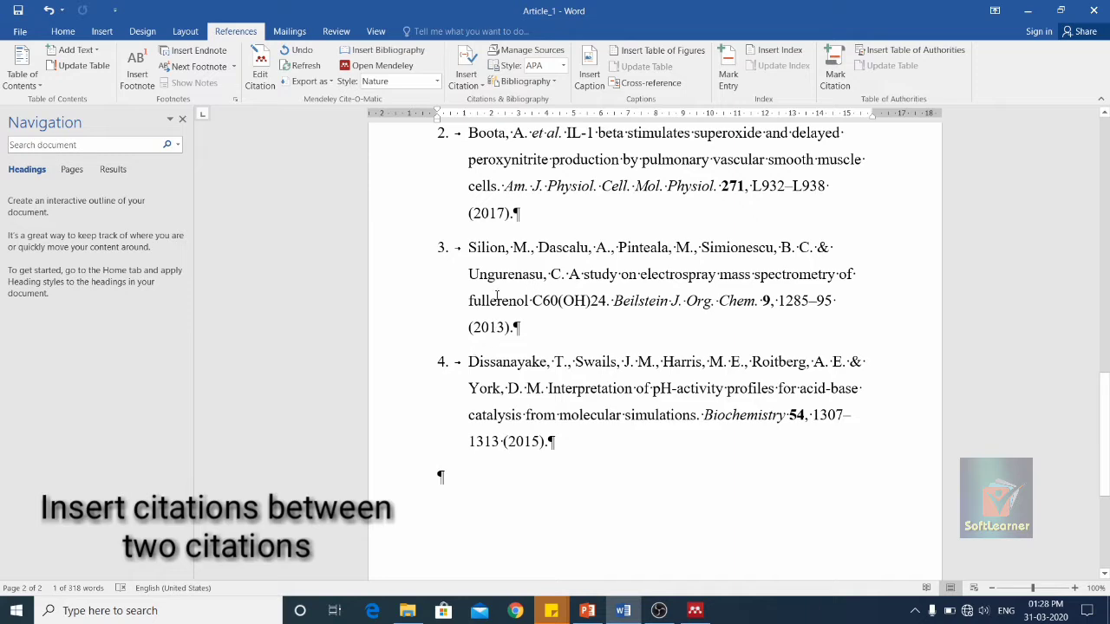
pyautogui.scroll(1, 496, 297)
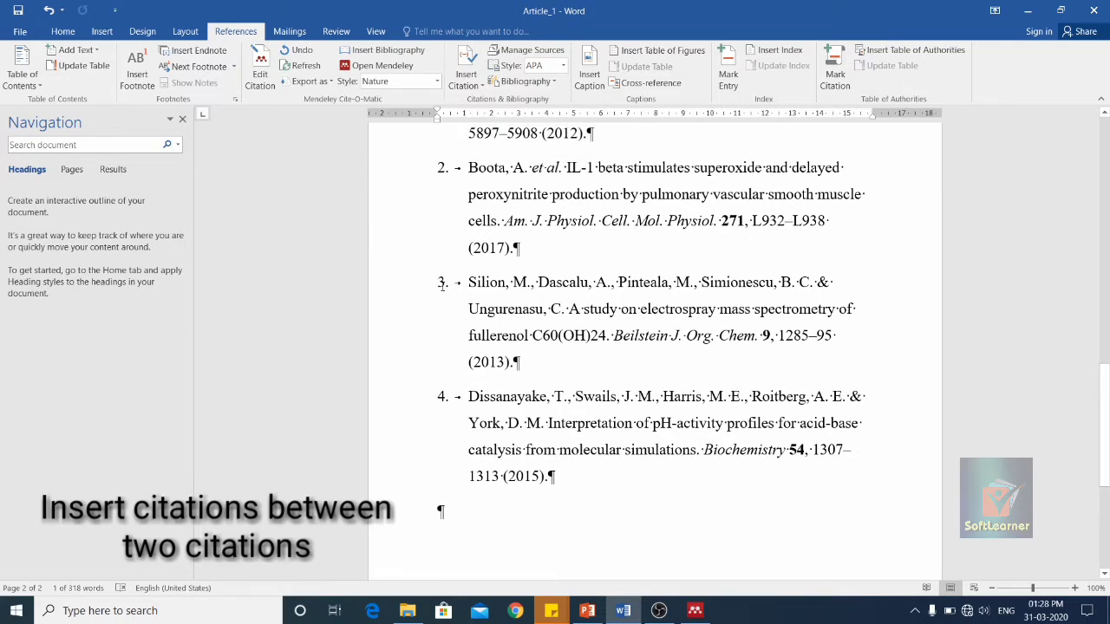
pyautogui.scroll(10, 920, 340)
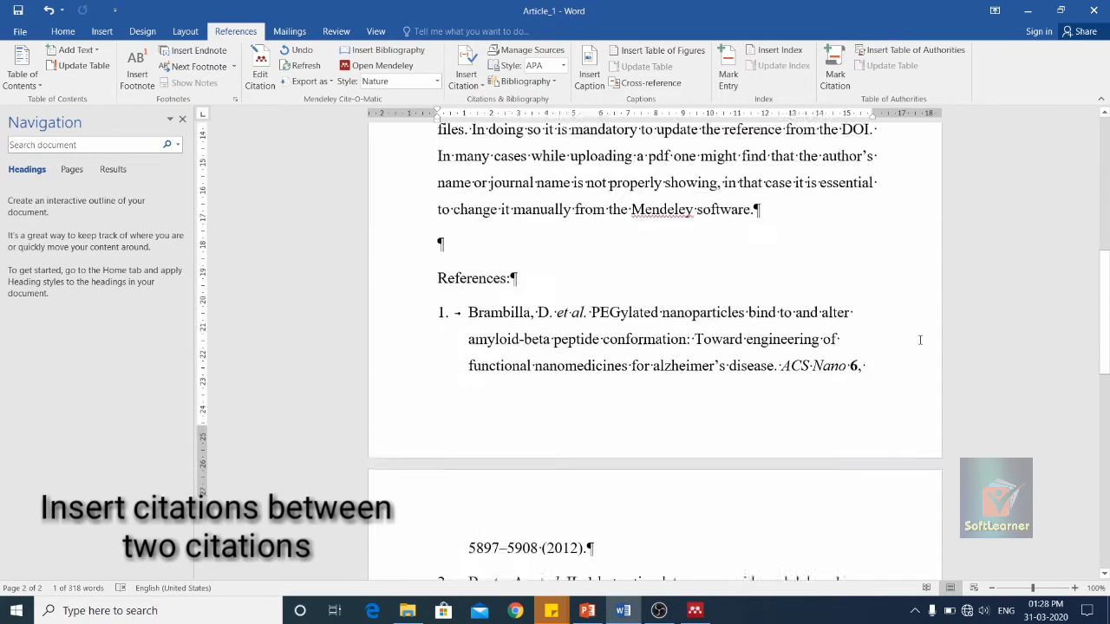
pyautogui.scroll(10, 920, 340)
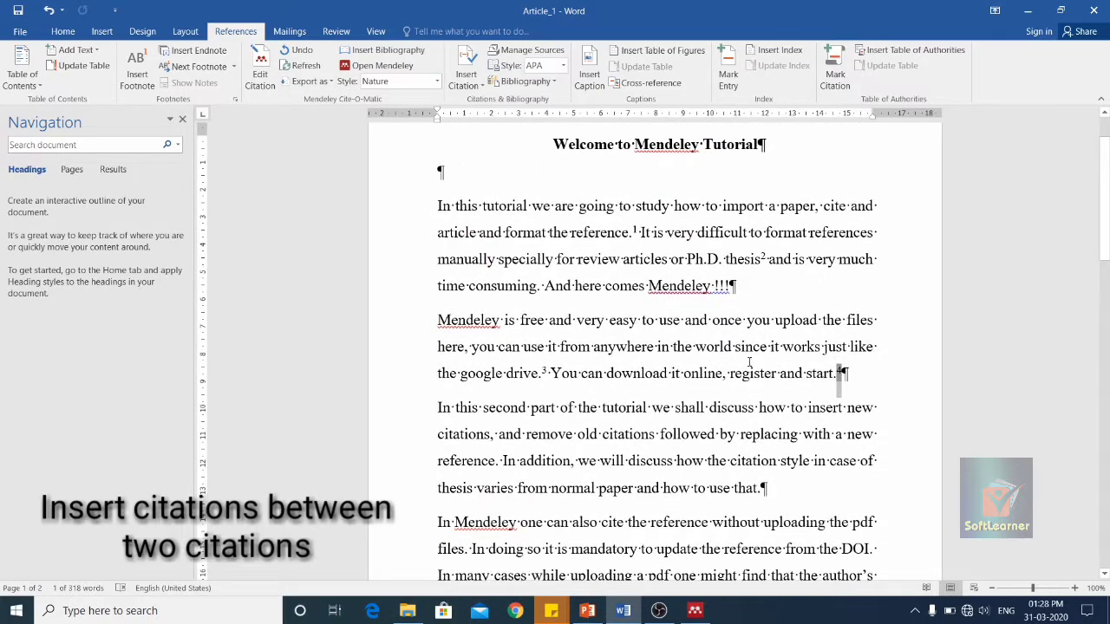
pyautogui.click(729, 372)
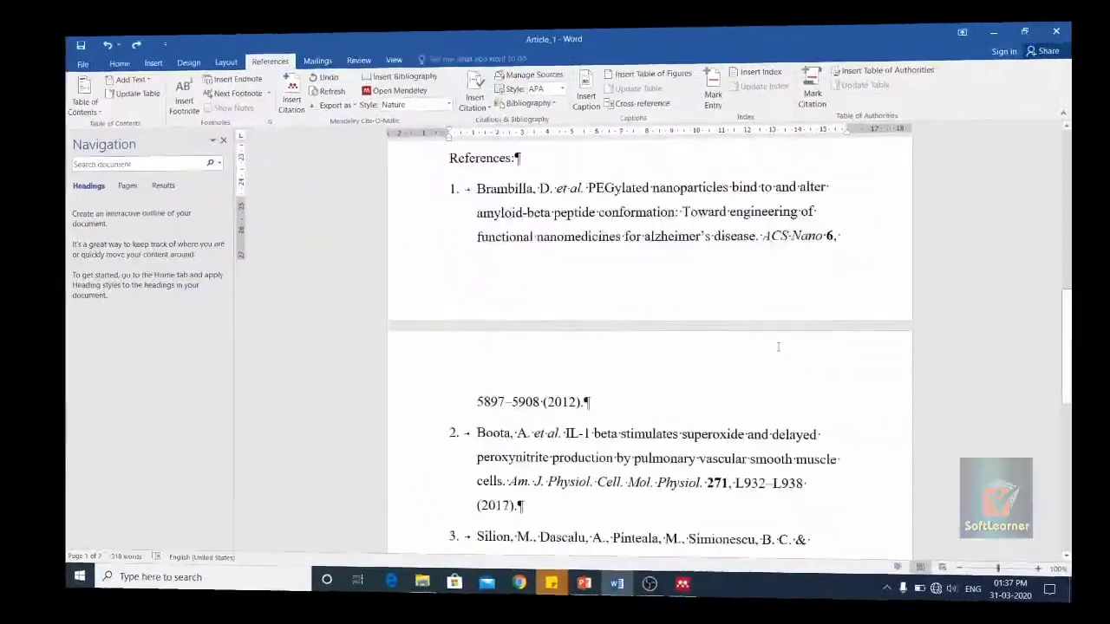
# Step: Delete the citation after "the google drive." in the second paragraph and check the reference list
pyautogui.scroll(10, 798, 347)
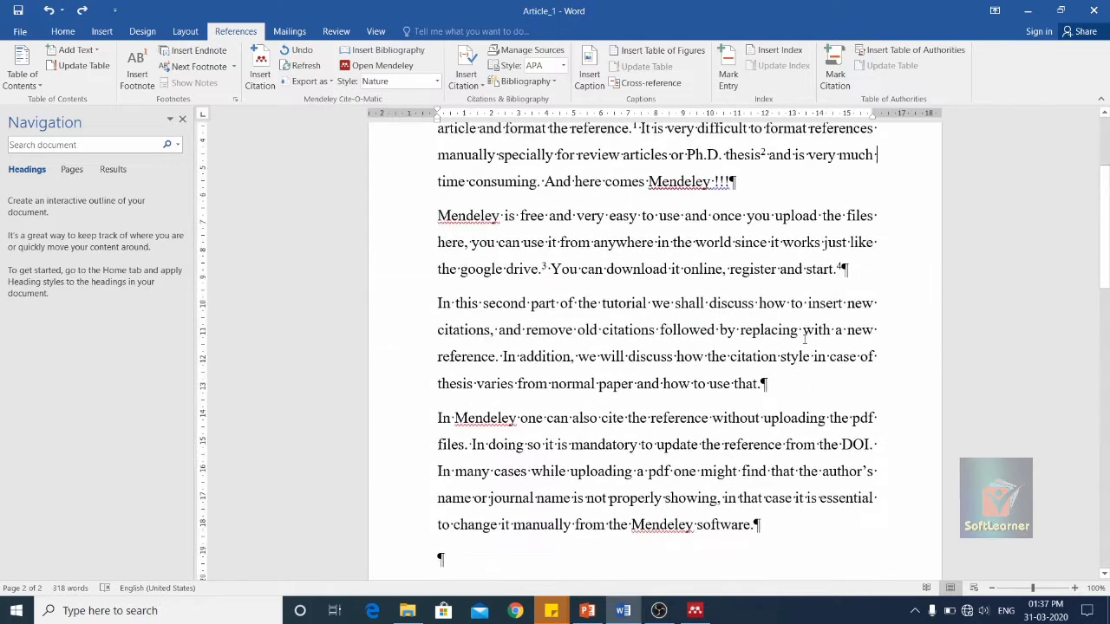
pyautogui.scroll(4, 804, 338)
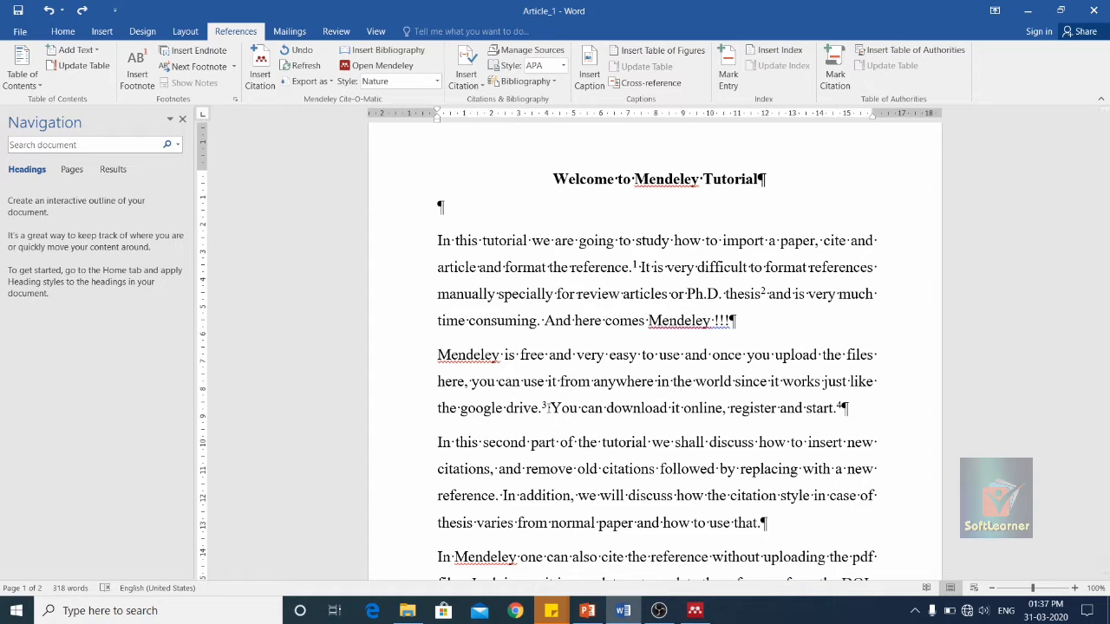
pyautogui.moveTo(541, 407); pyautogui.dragTo(549, 407)
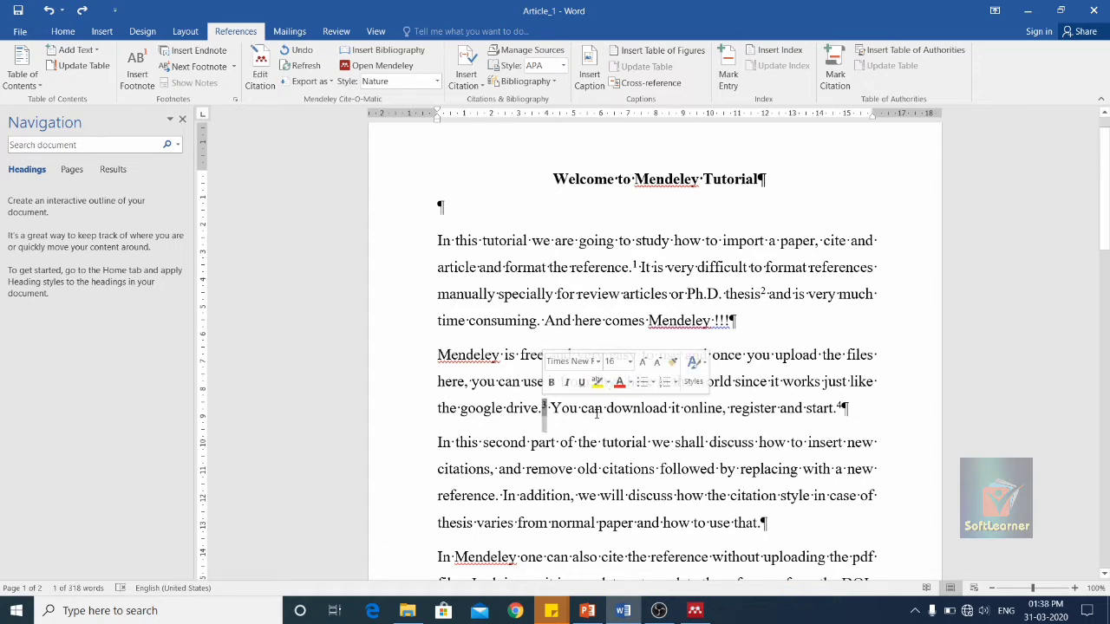
pyautogui.click(551, 421)
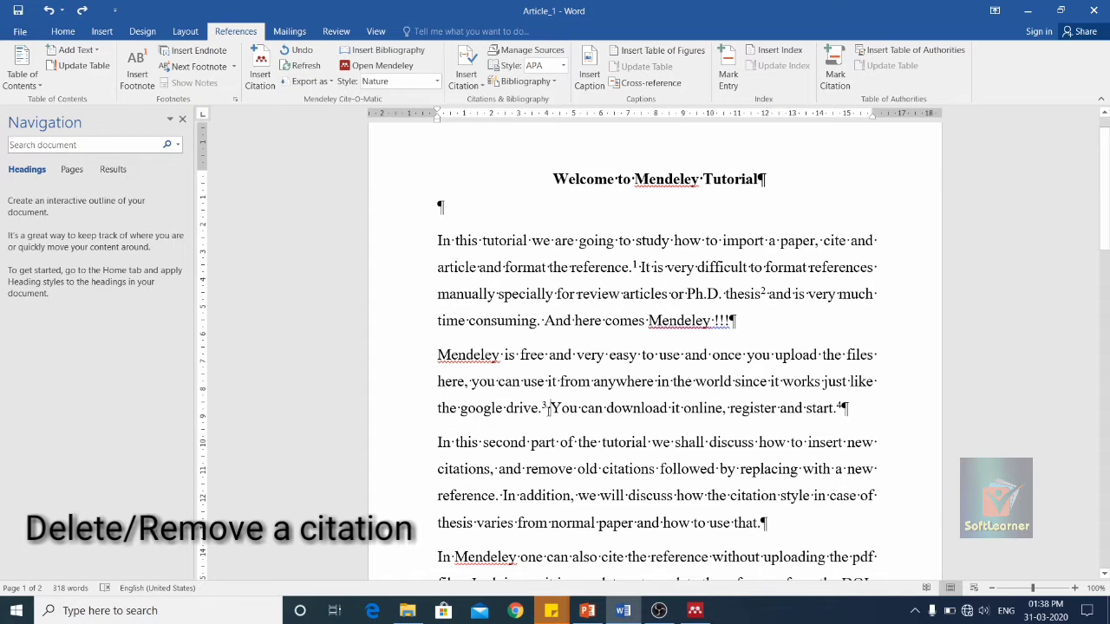
pyautogui.click(545, 407)
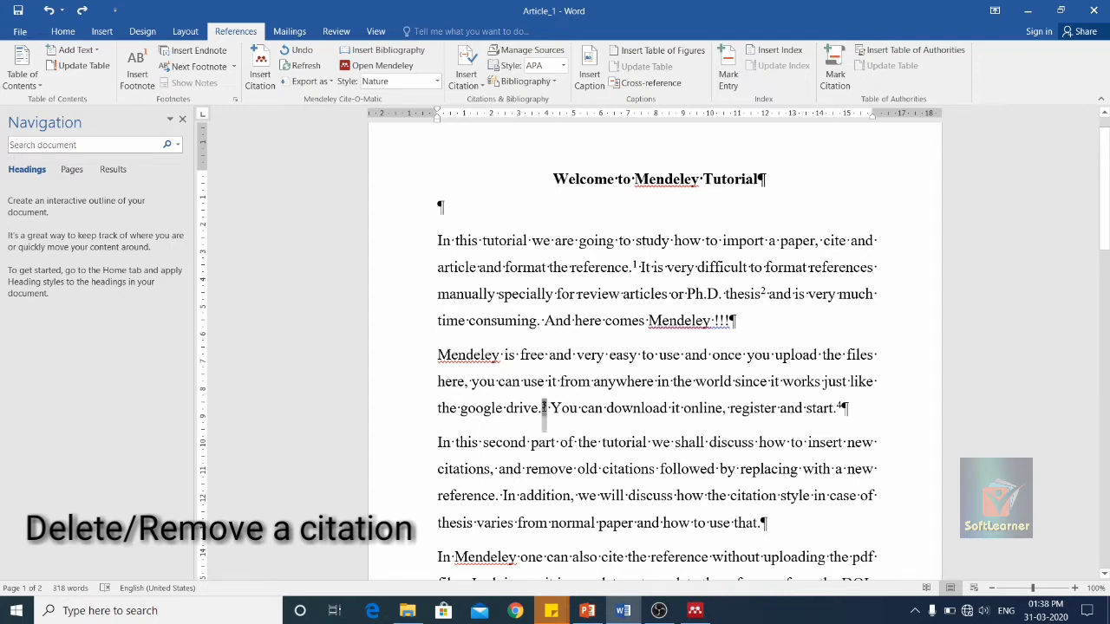
pyautogui.click(545, 408)
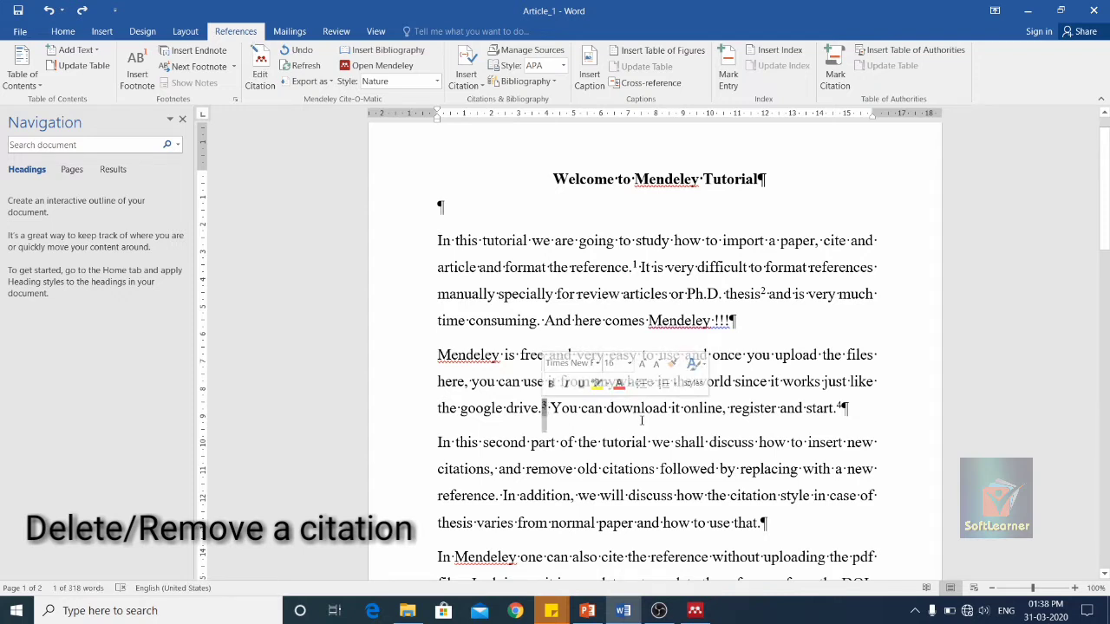
pyautogui.press('Delete')
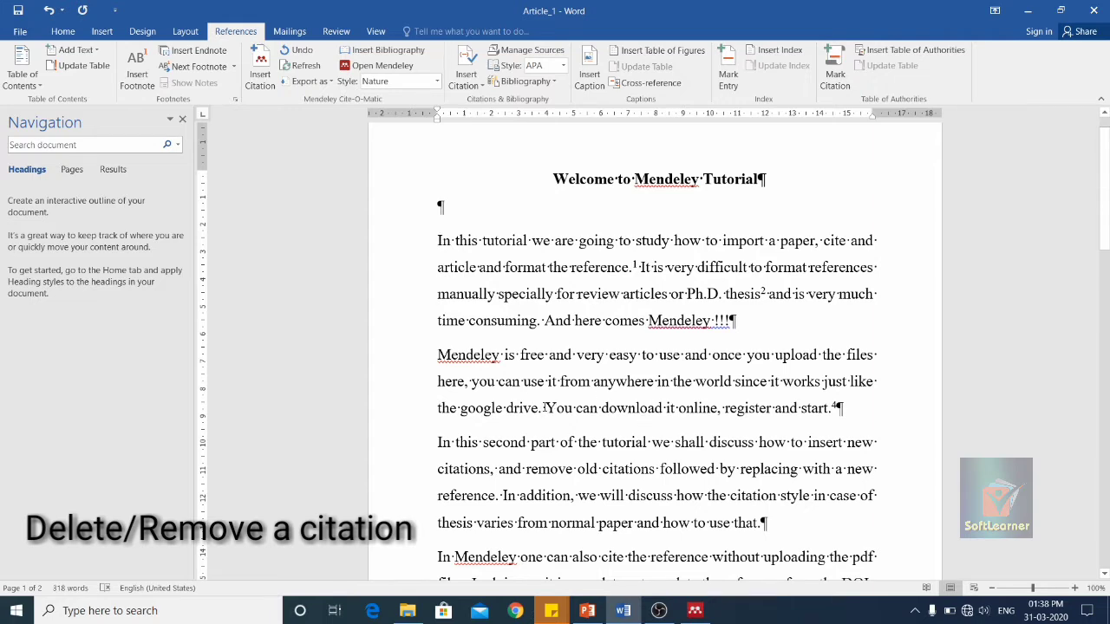
pyautogui.scroll(-5, 486, 381)
pyautogui.scroll(-5, 517, 337)
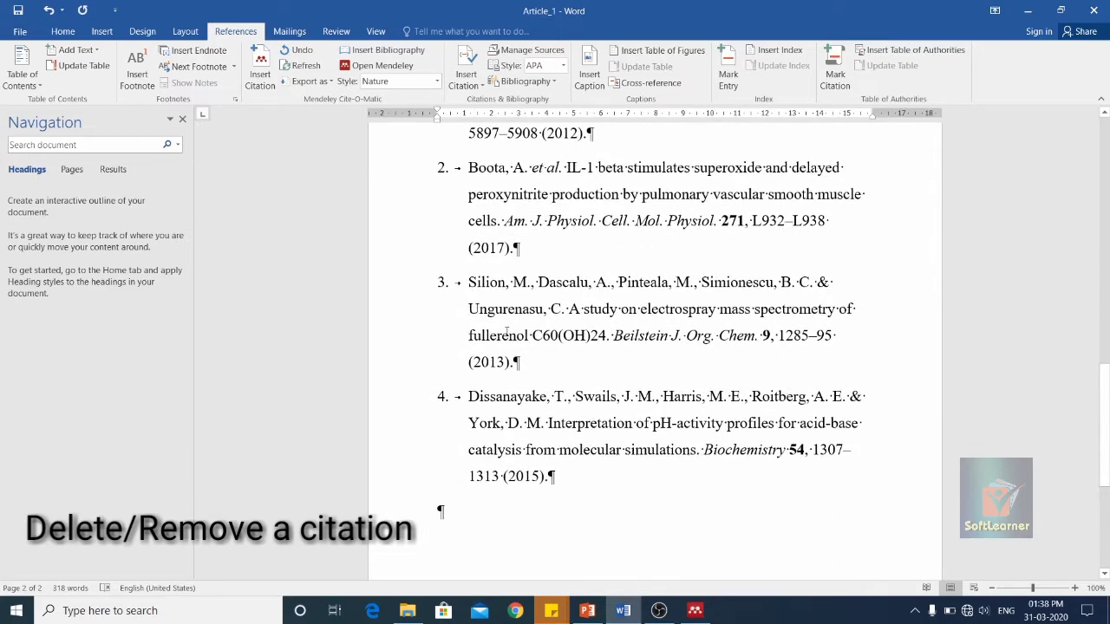
# Step: Refresh the Mendeley citations and check the numbering in the second paragraph and the reference list
pyautogui.scroll(15, 520, 362)
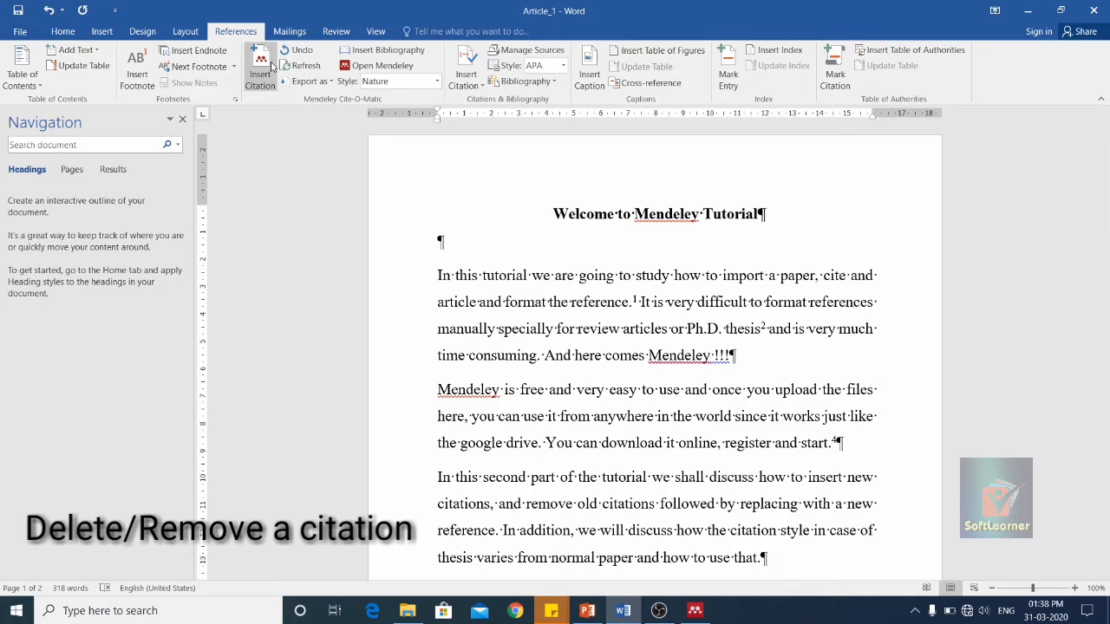
pyautogui.click(314, 69)
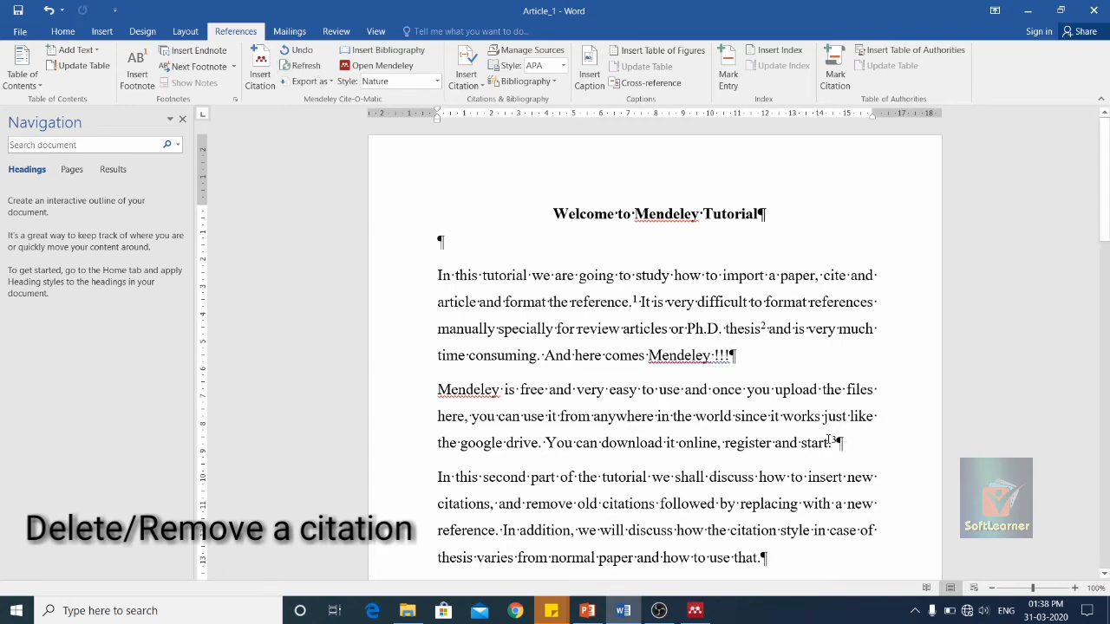
pyautogui.scroll(-15, 830, 440)
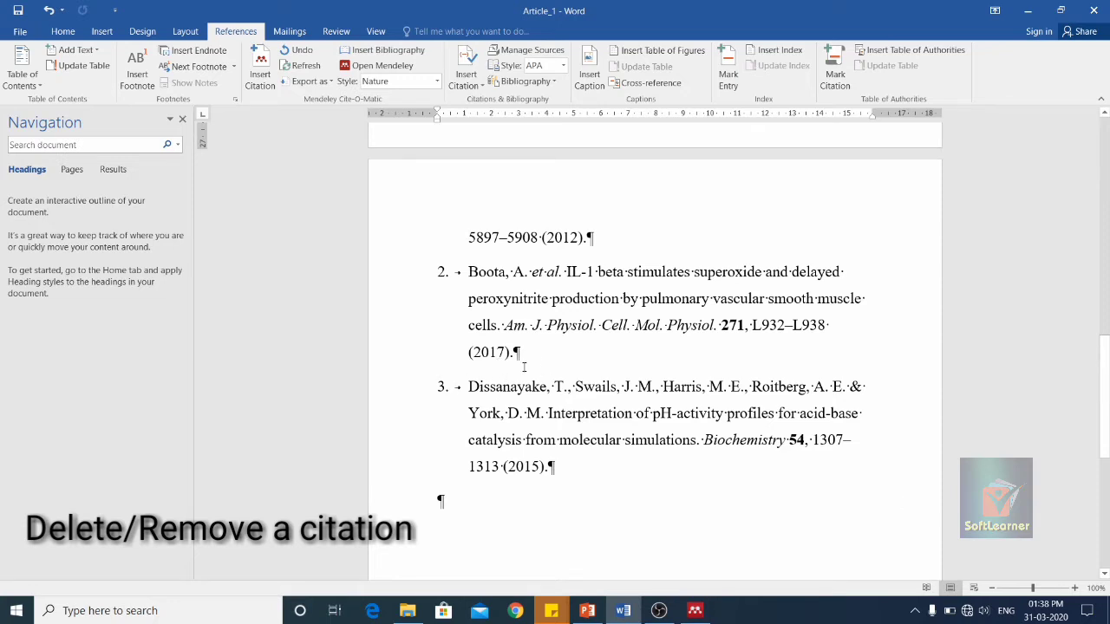
pyautogui.scroll(8, 524, 367)
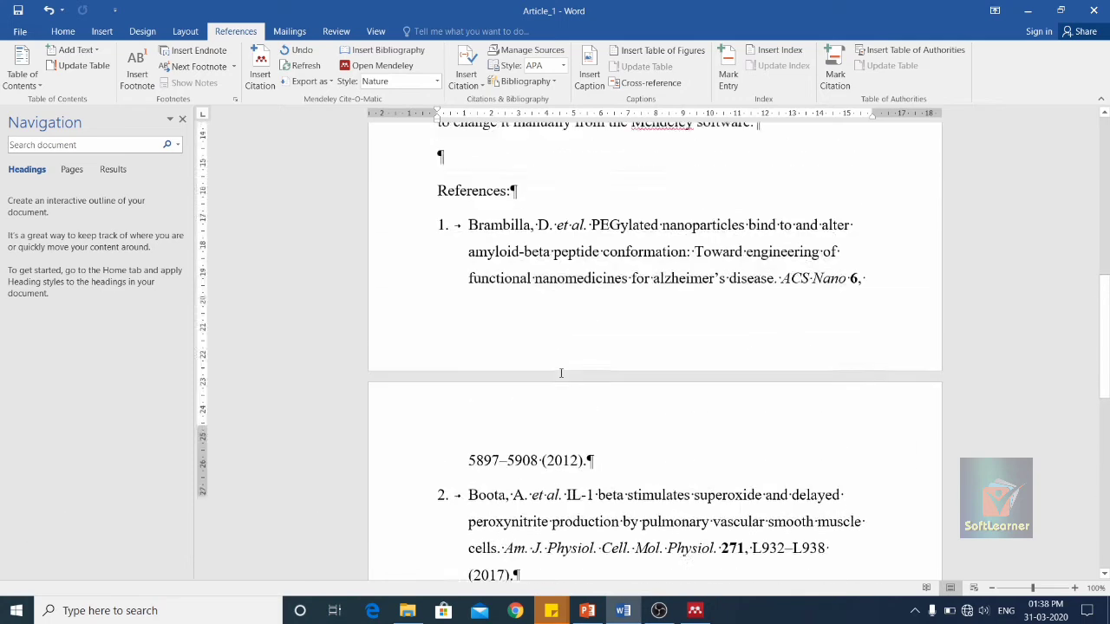
pyautogui.scroll(3, 561, 372)
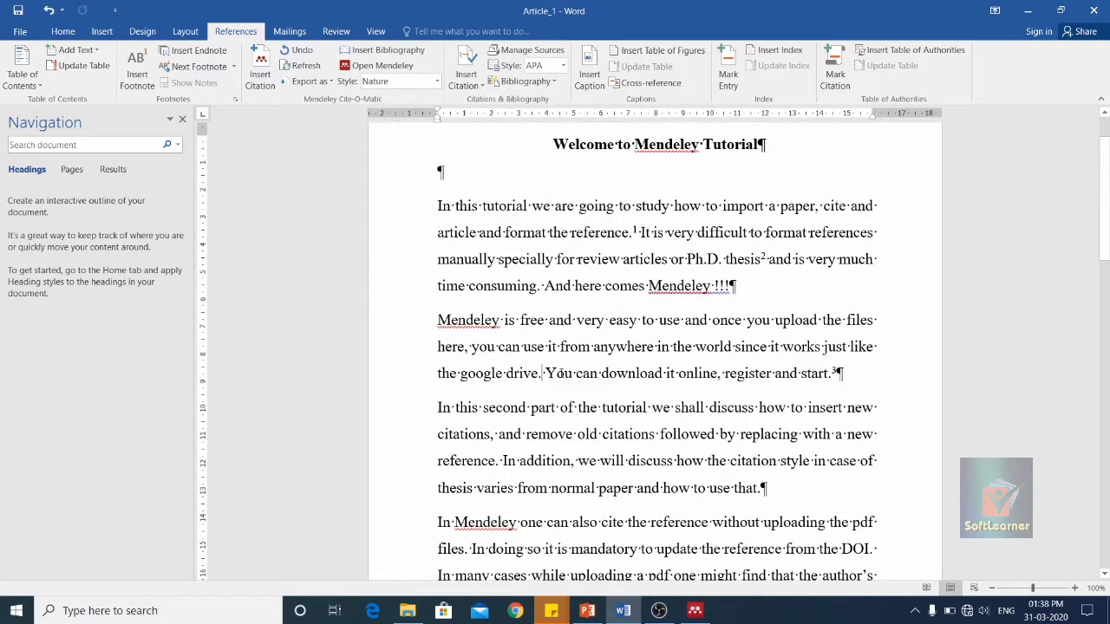
# Step: Undo the citation refresh and the deletion of the citation after "the google drive.", and check entry 3 in the reference list
pyautogui.click(541, 373)
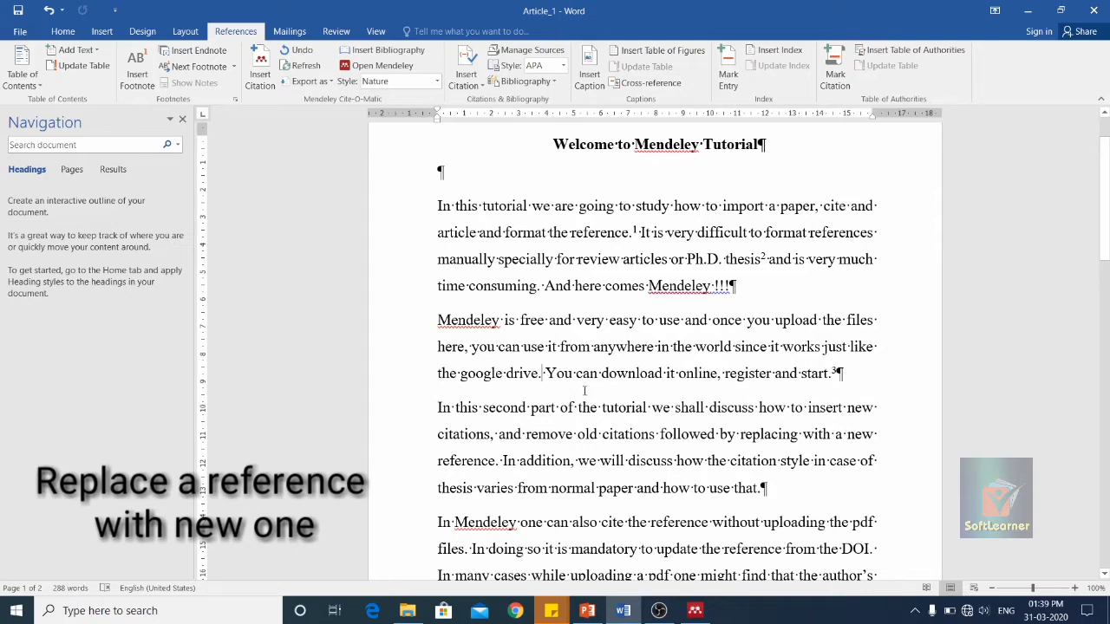
pyautogui.hotkey('ctrl', 'z')
pyautogui.hotkey('ctrl', 'z')
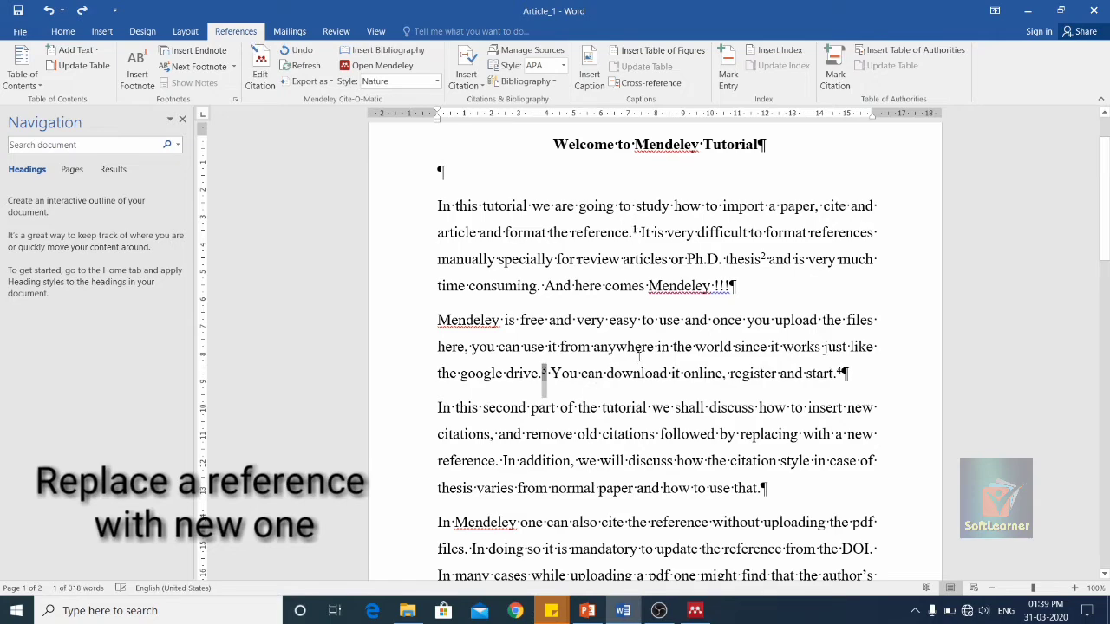
pyautogui.scroll(-5, 530, 234)
pyautogui.scroll(-10, 531, 238)
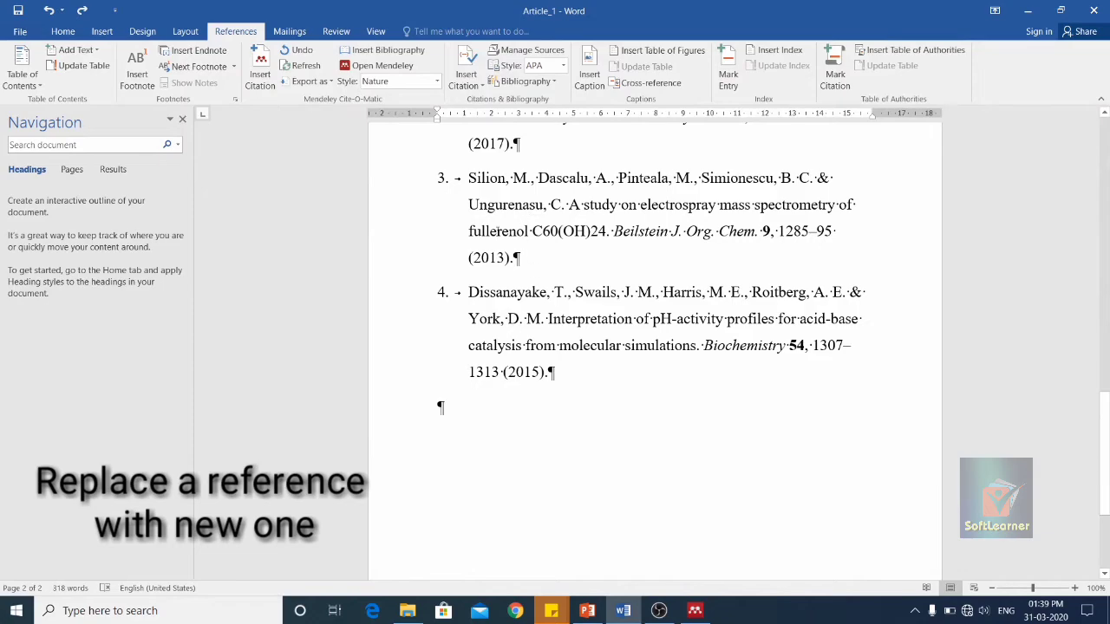
pyautogui.scroll(3, 501, 224)
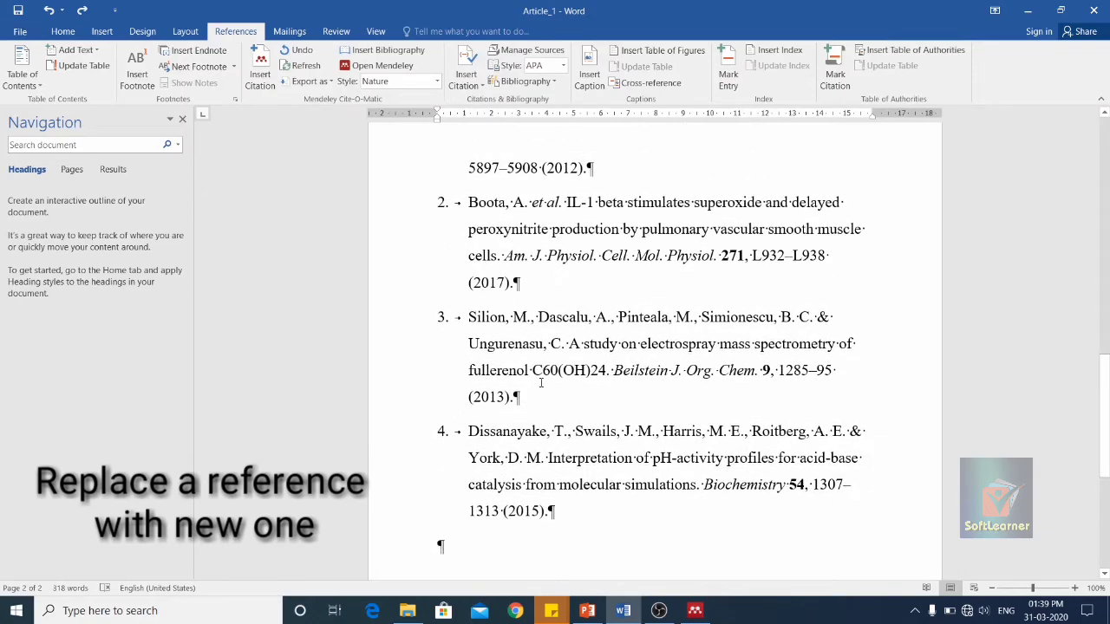
pyautogui.scroll(20, 541, 382)
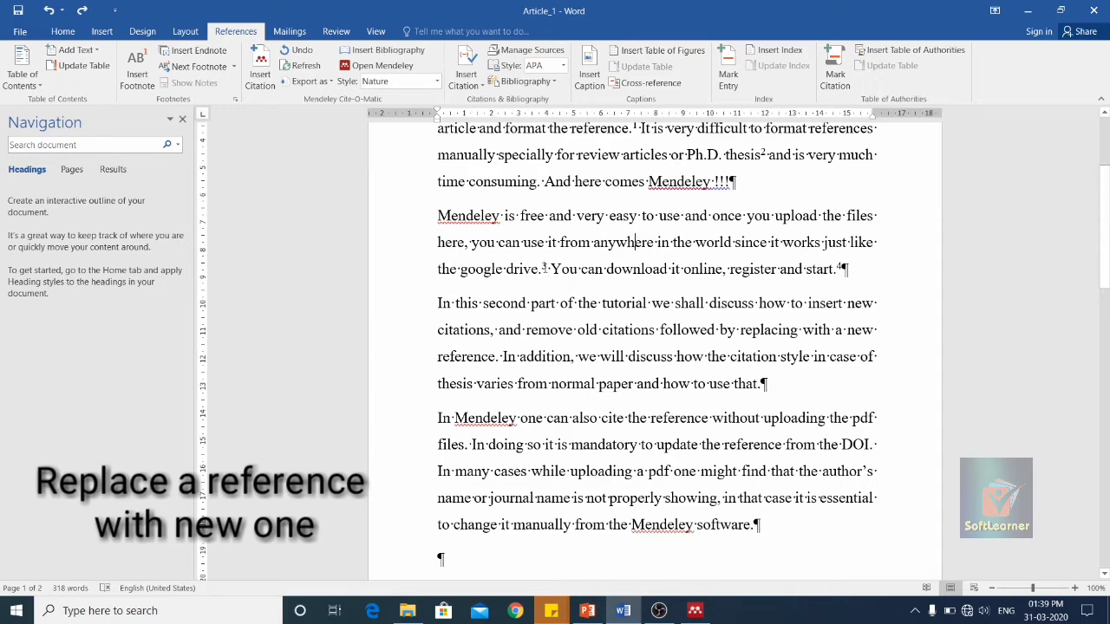
# Step: Edit the citation after "the google drive.", replacing its reference with "Fullerenes for Applications in Biology and Medicine" from Mendeley, and check the reference list
pyautogui.doubleClick(545, 268)
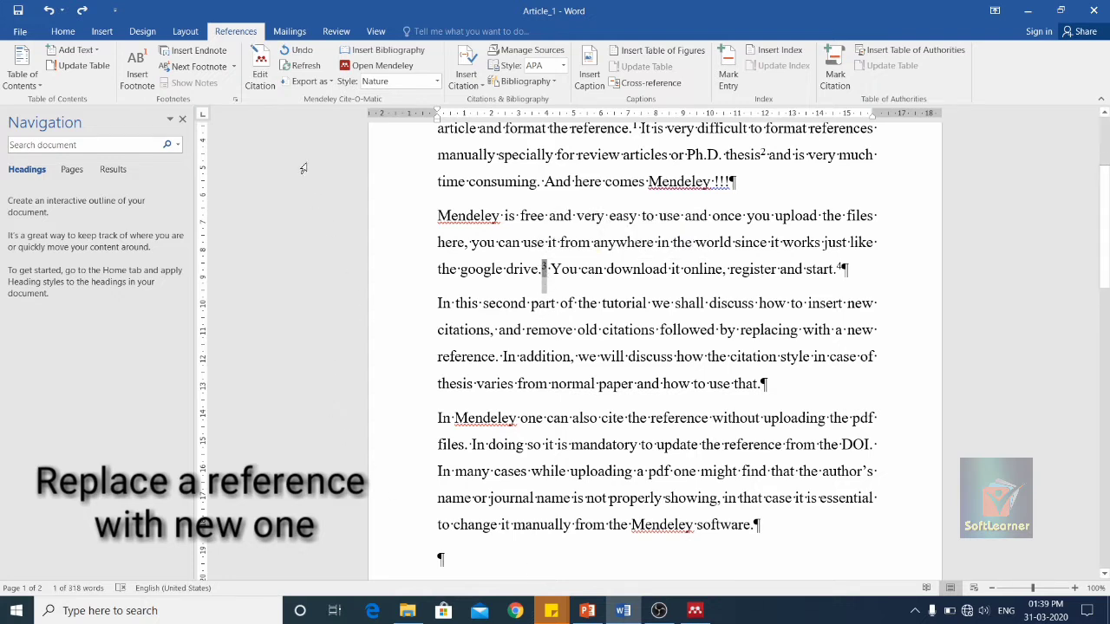
pyautogui.click(673, 271)
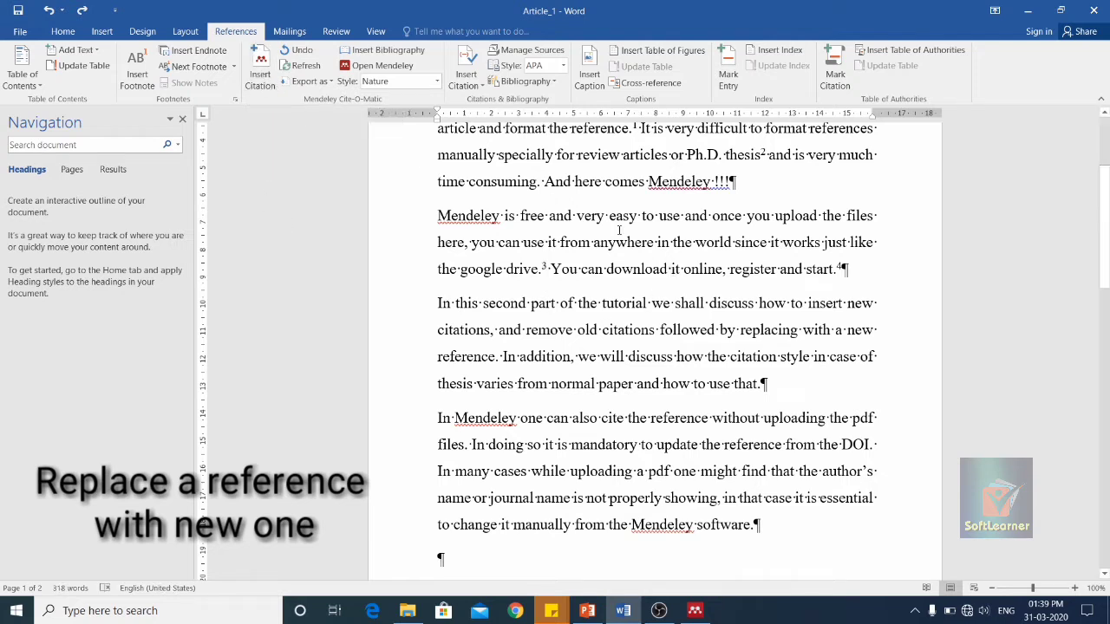
pyautogui.click(545, 271)
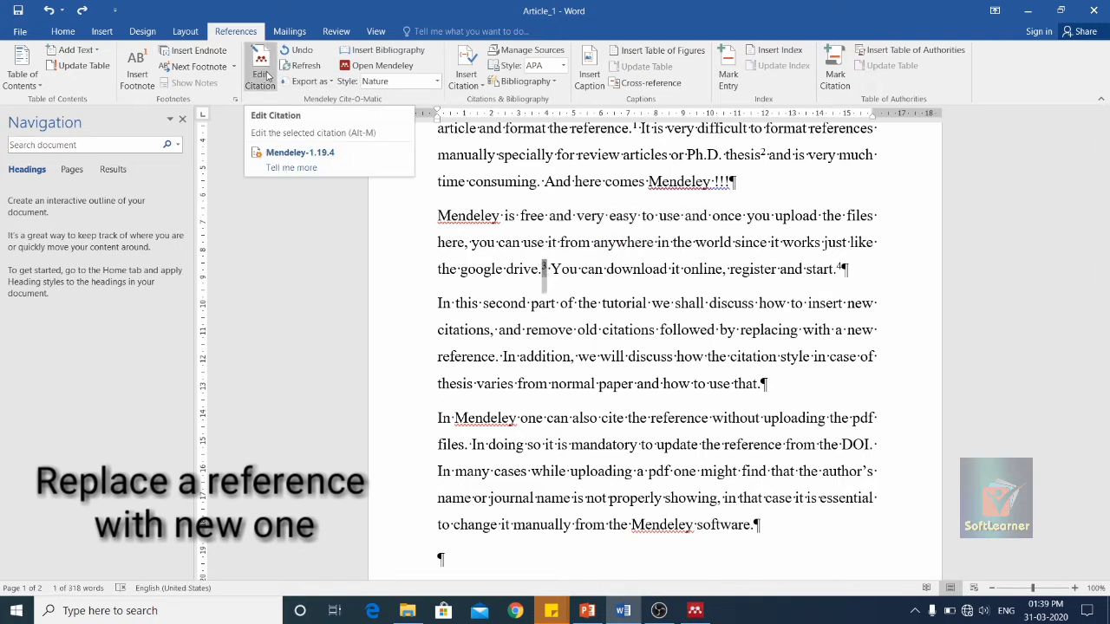
pyautogui.click(267, 76)
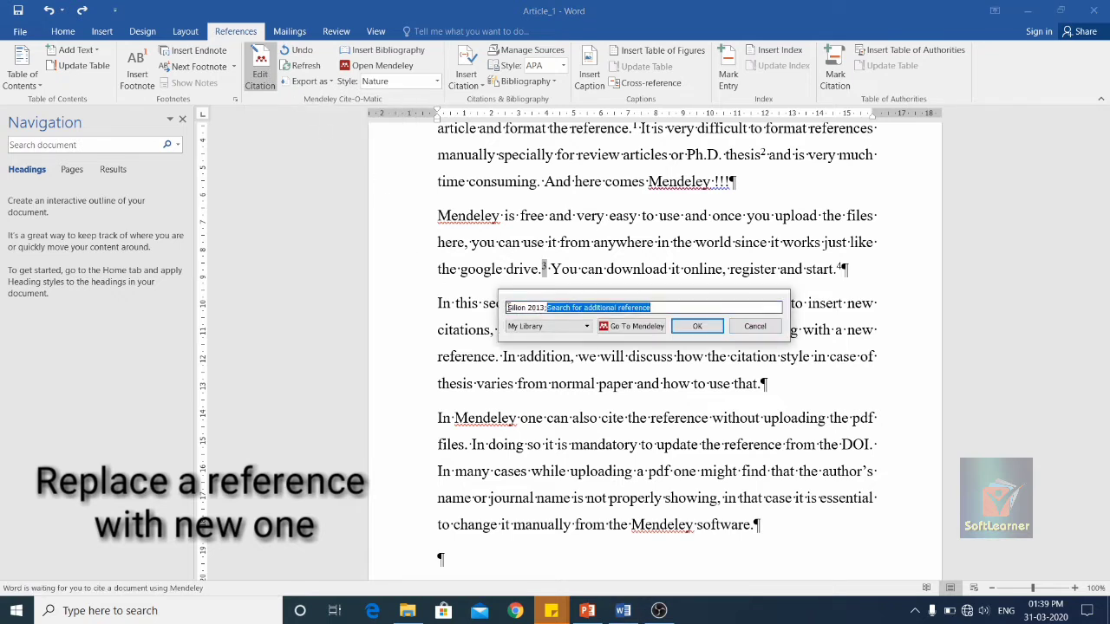
pyautogui.click(541, 307)
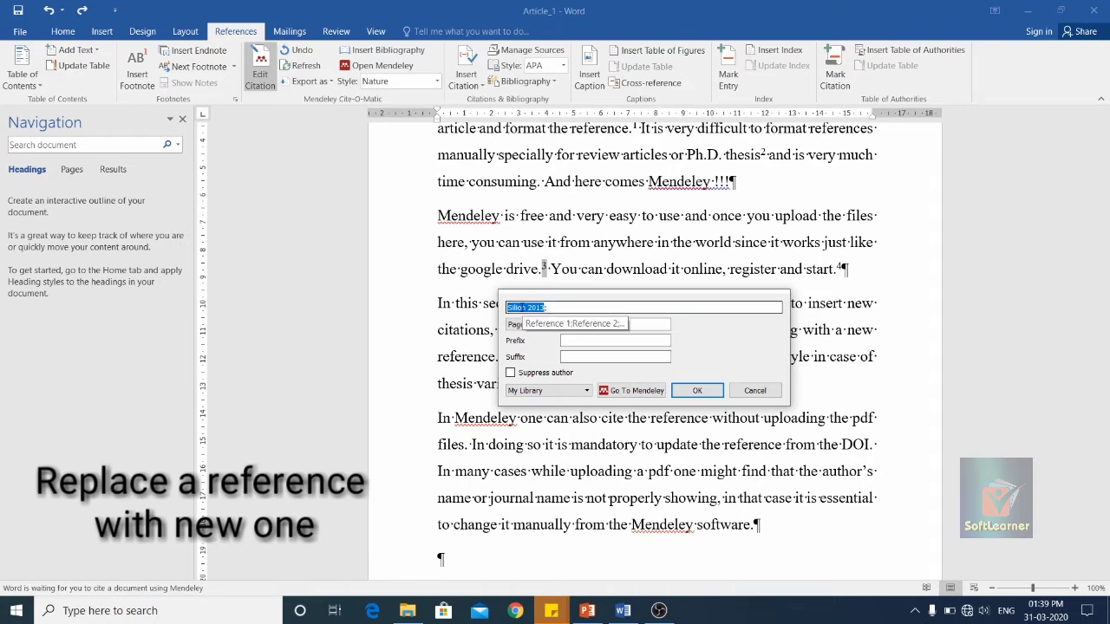
pyautogui.click(620, 396)
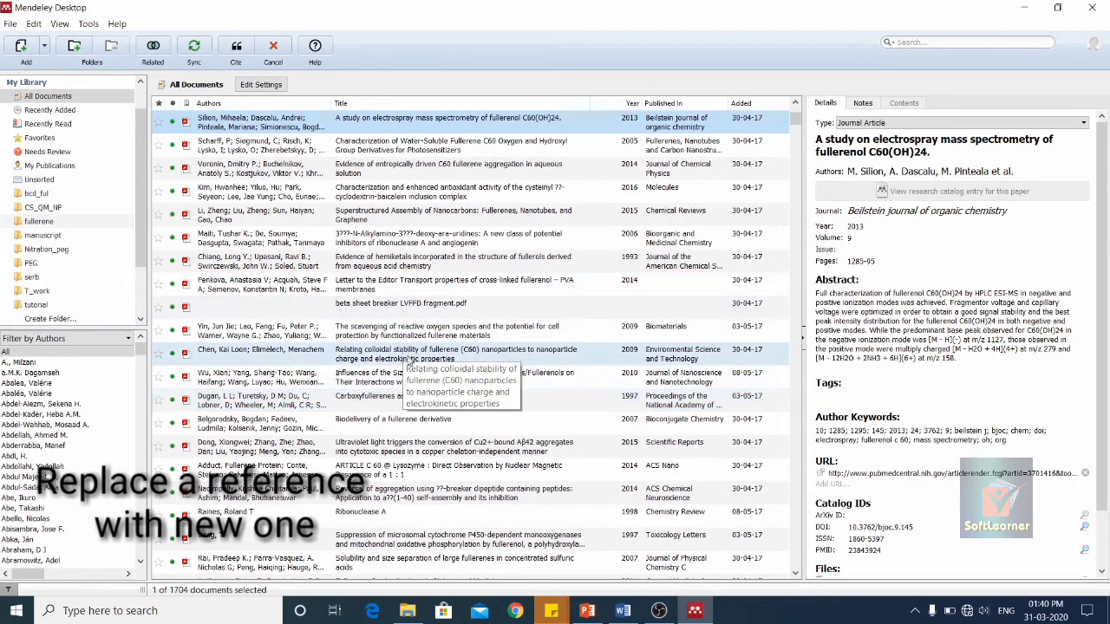
pyautogui.scroll(-1, 433, 391)
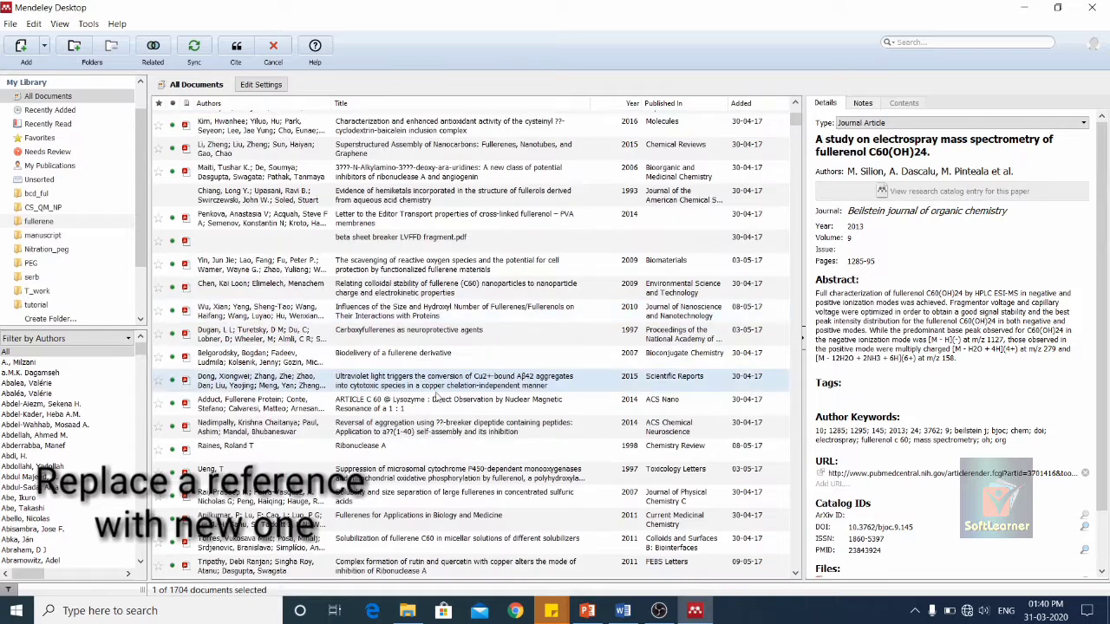
pyautogui.click(482, 514)
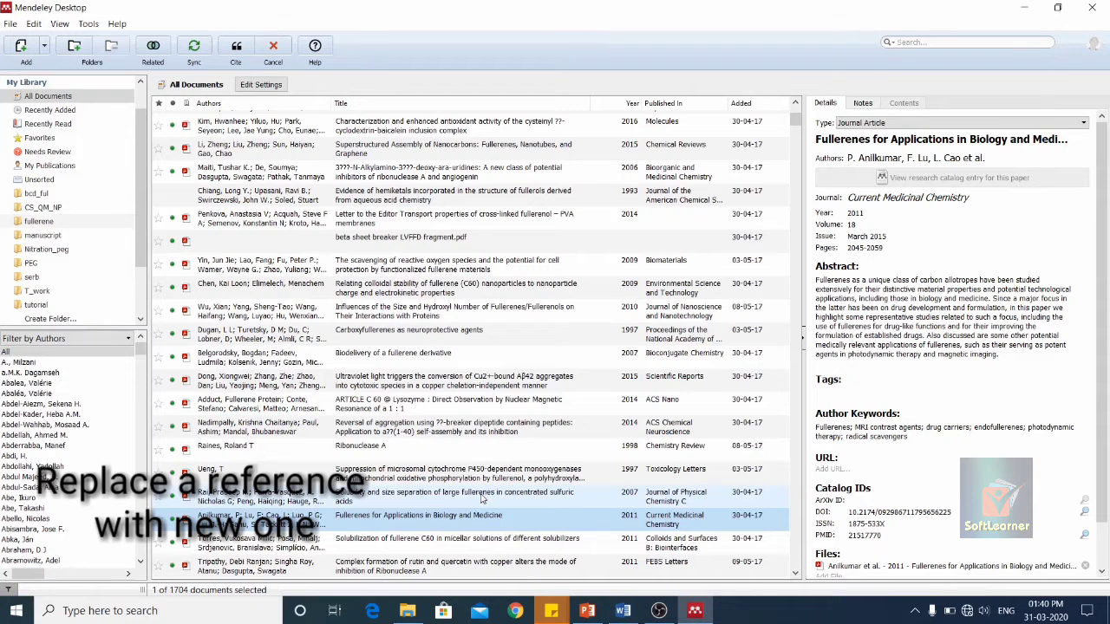
pyautogui.click(237, 47)
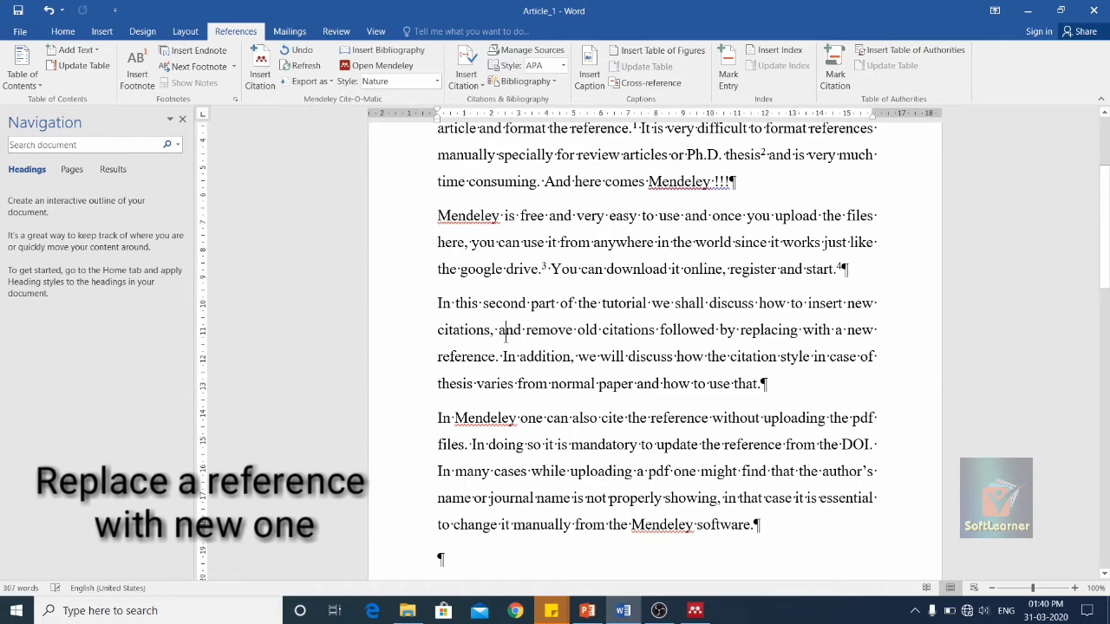
pyautogui.scroll(-10, 507, 336)
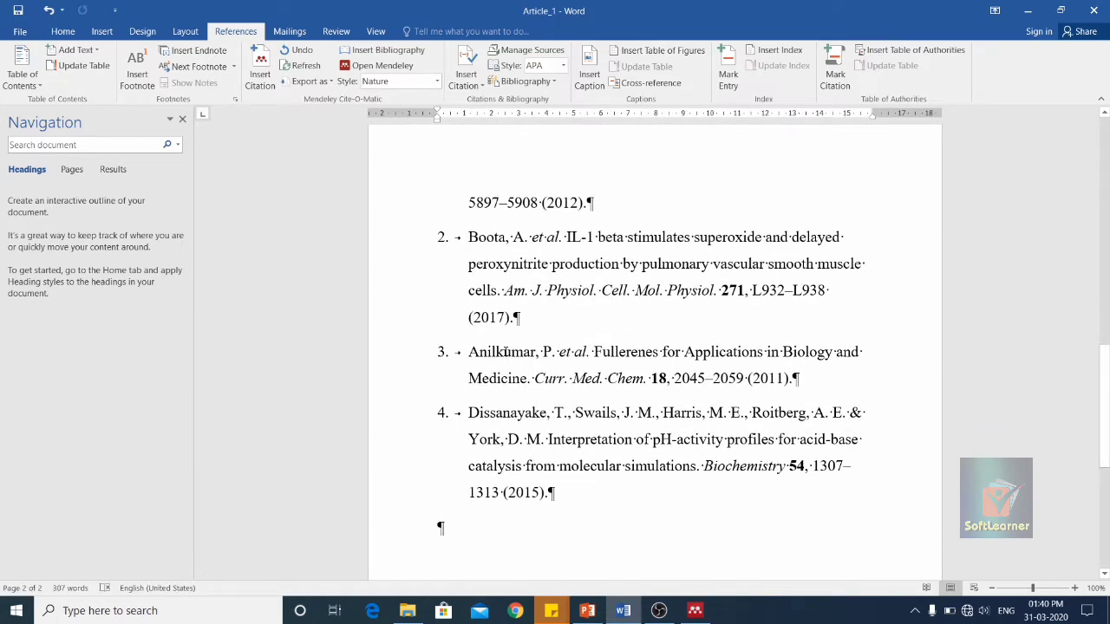
pyautogui.scroll(1, 505, 351)
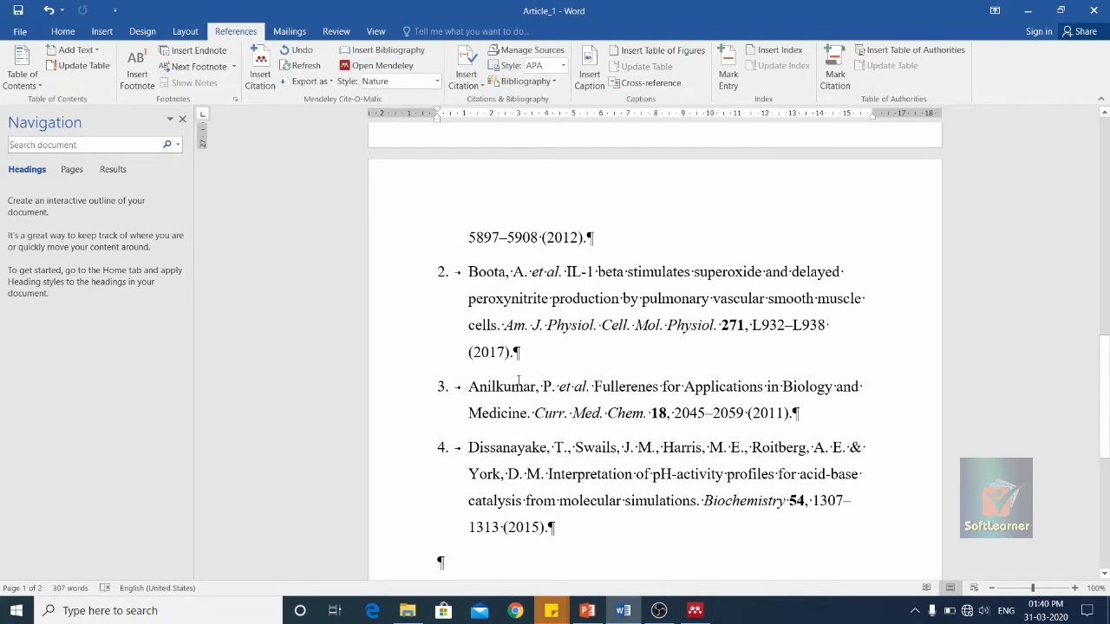